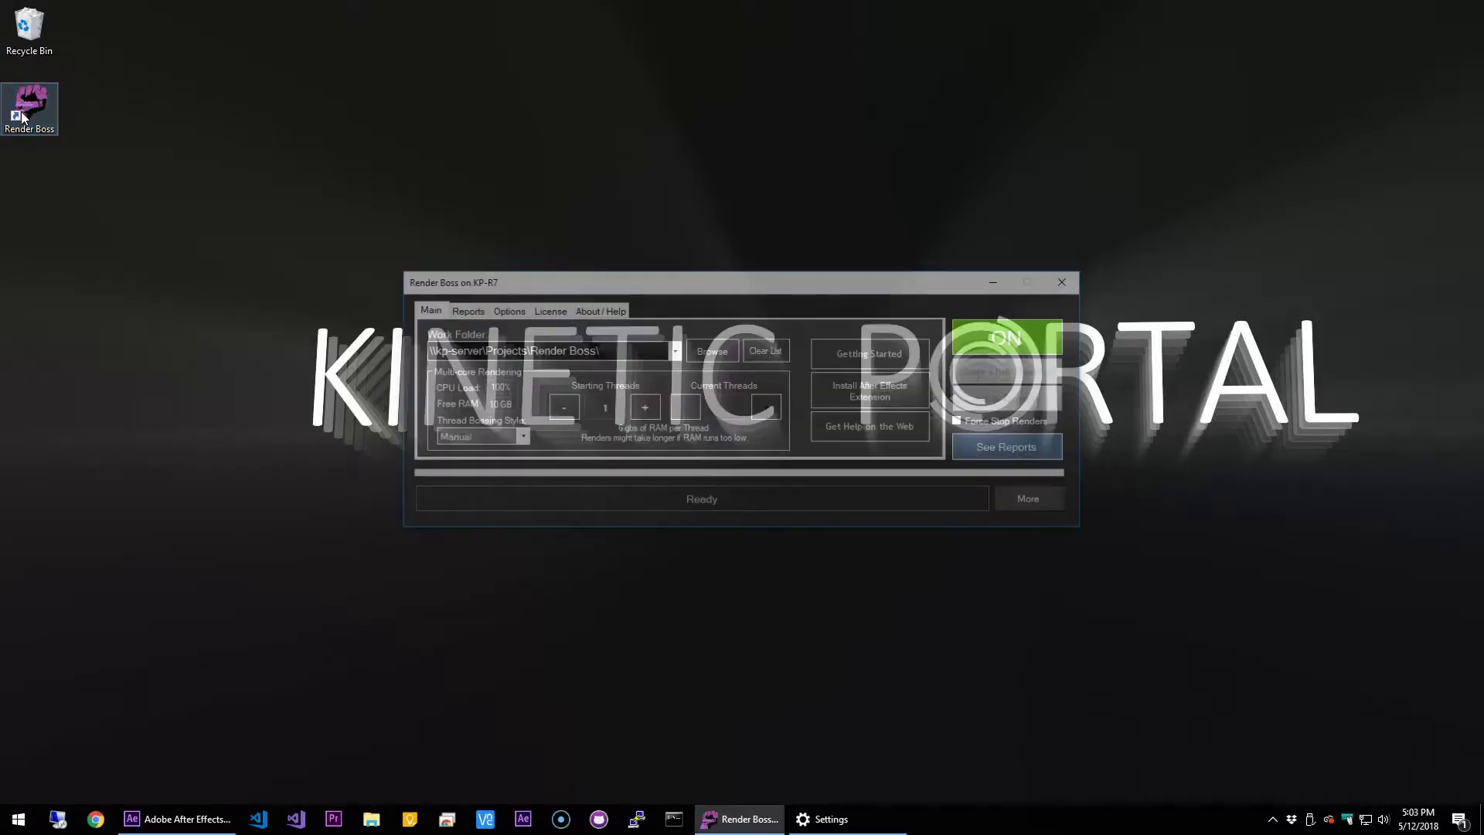
- Pause KP-SERVER, KP-ELITE and KP-ASUS in the machines list, leaving KP-R7 selected and Ready
{"action": "left_click_drag", "start_coordinate": [732, 282], "coordinate": [735, 90]}
{"action": "left_click", "coordinate": [1036, 308]}
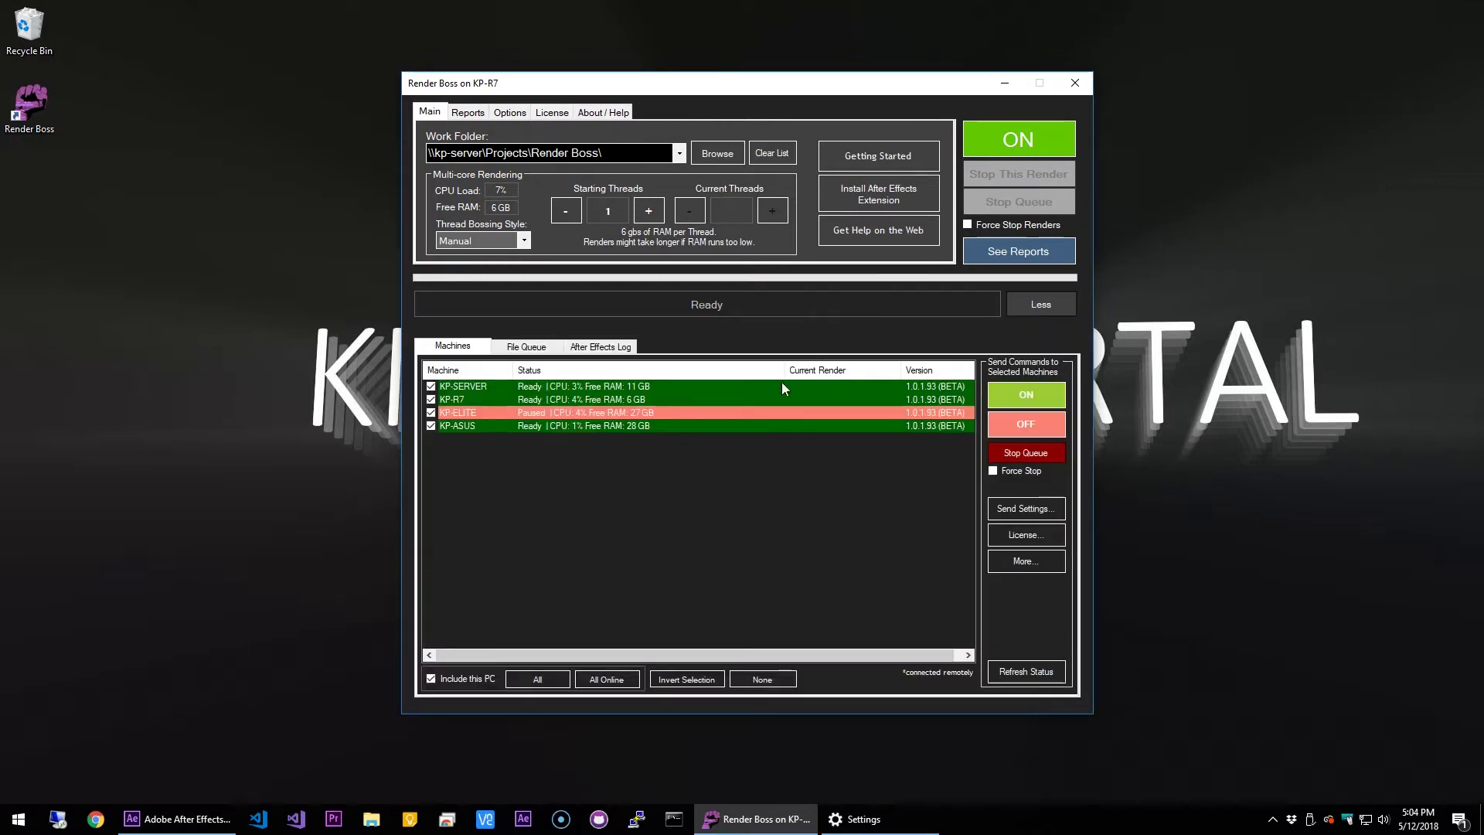
{"action": "left_click", "coordinate": [430, 399]}
{"action": "left_click", "coordinate": [1045, 423]}
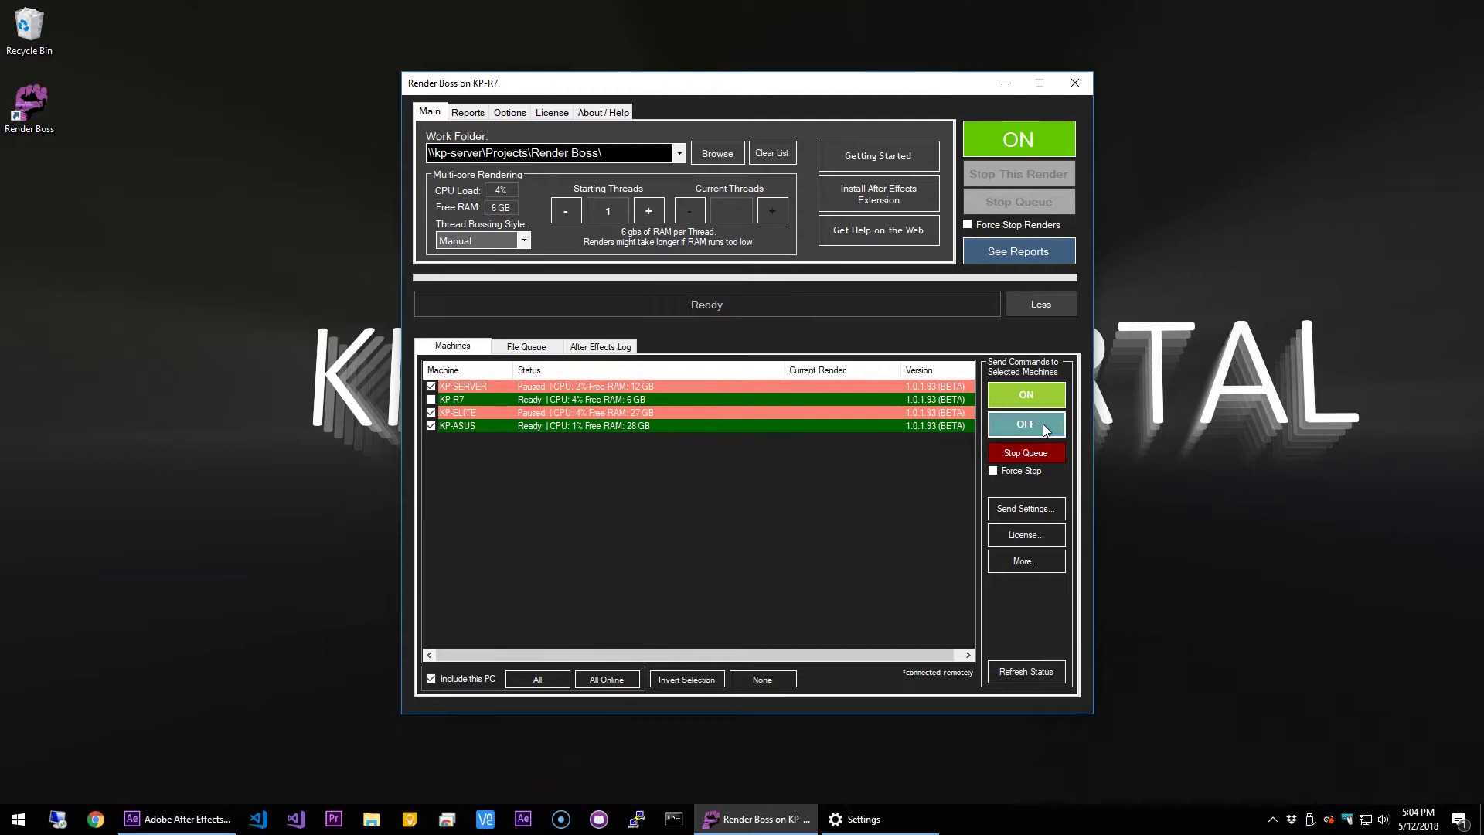
{"action": "left_click", "coordinate": [528, 400]}
- Send composition A from the After Effects Render Queue to Render Boss
{"action": "key", "text": "alt+Tab"}
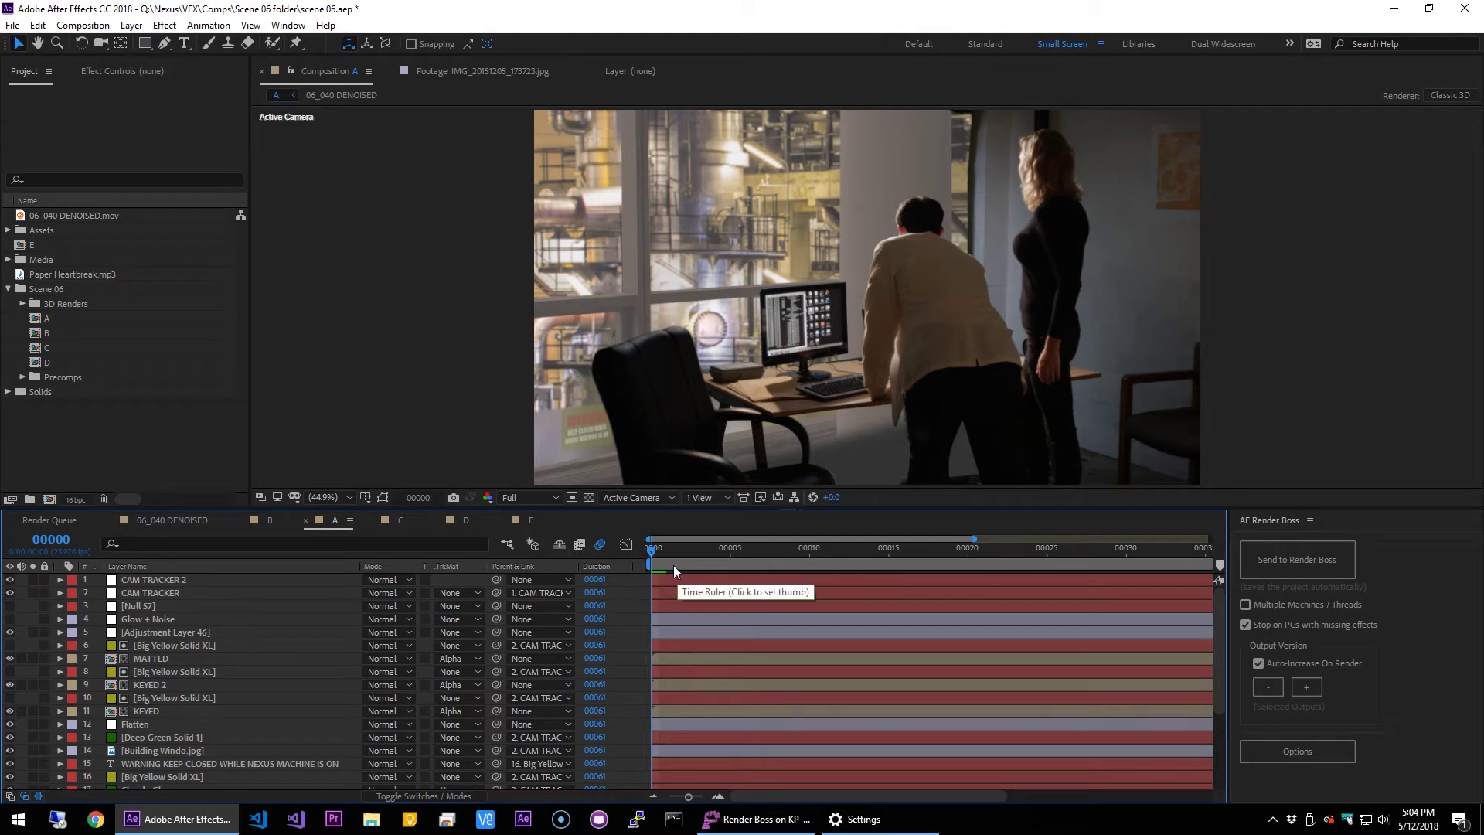
{"action": "left_click", "coordinate": [39, 522]}
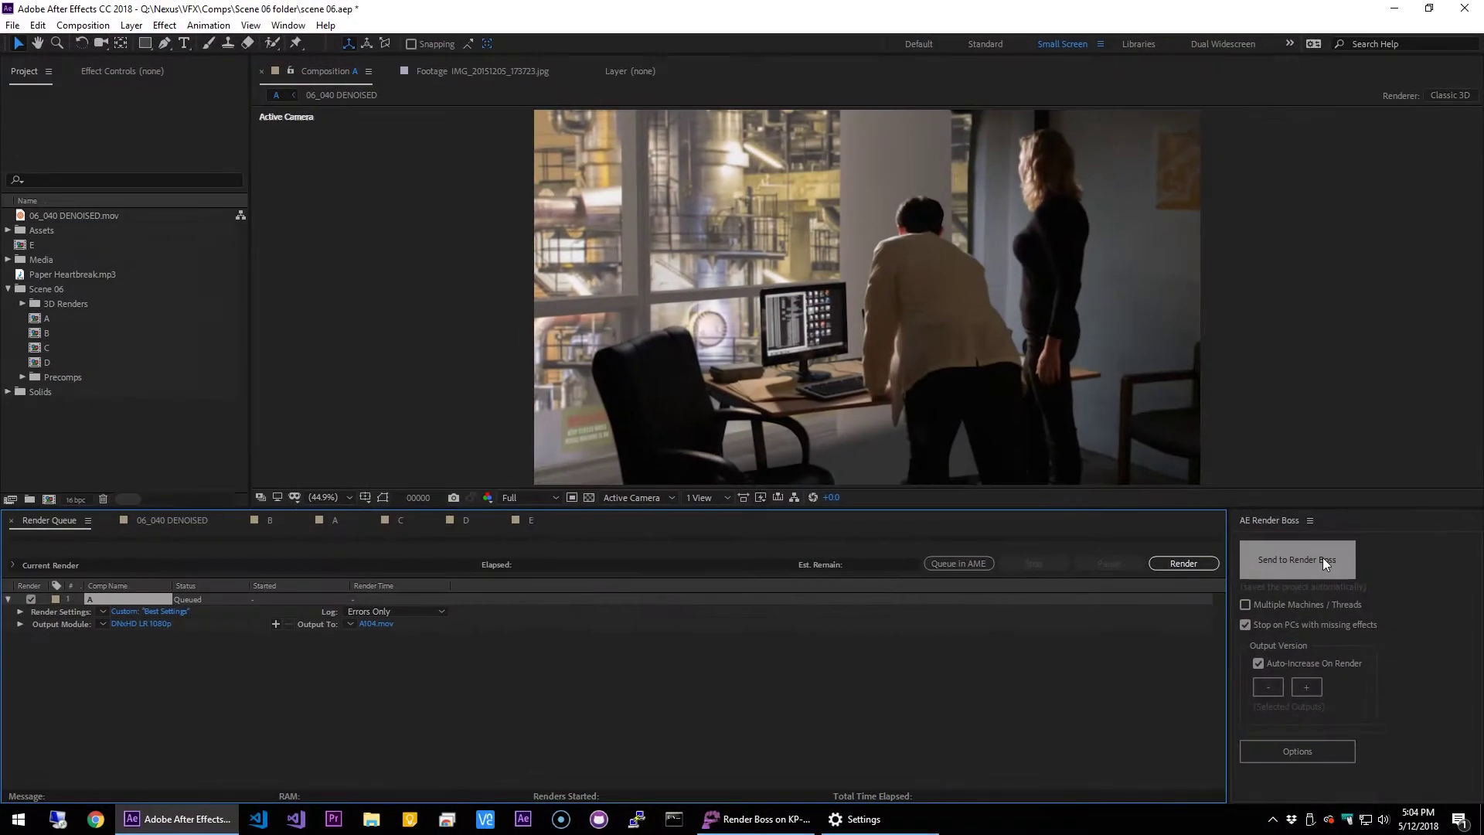
{"action": "left_click", "coordinate": [1323, 558]}
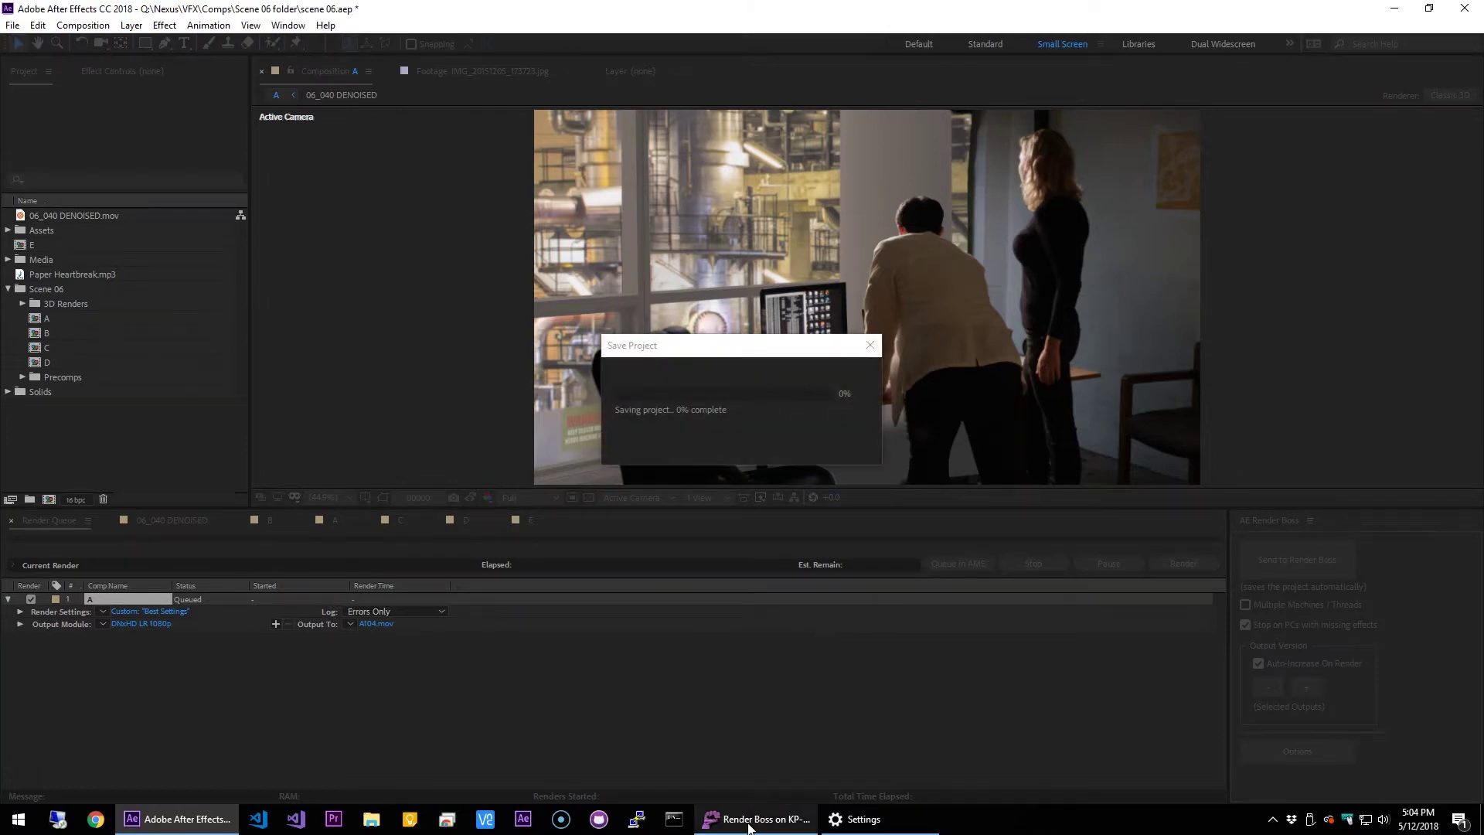
- Monitor the KP-R7 render in the File Queue and After Effects Log, trying to add a thread
{"action": "left_click", "coordinate": [756, 821]}
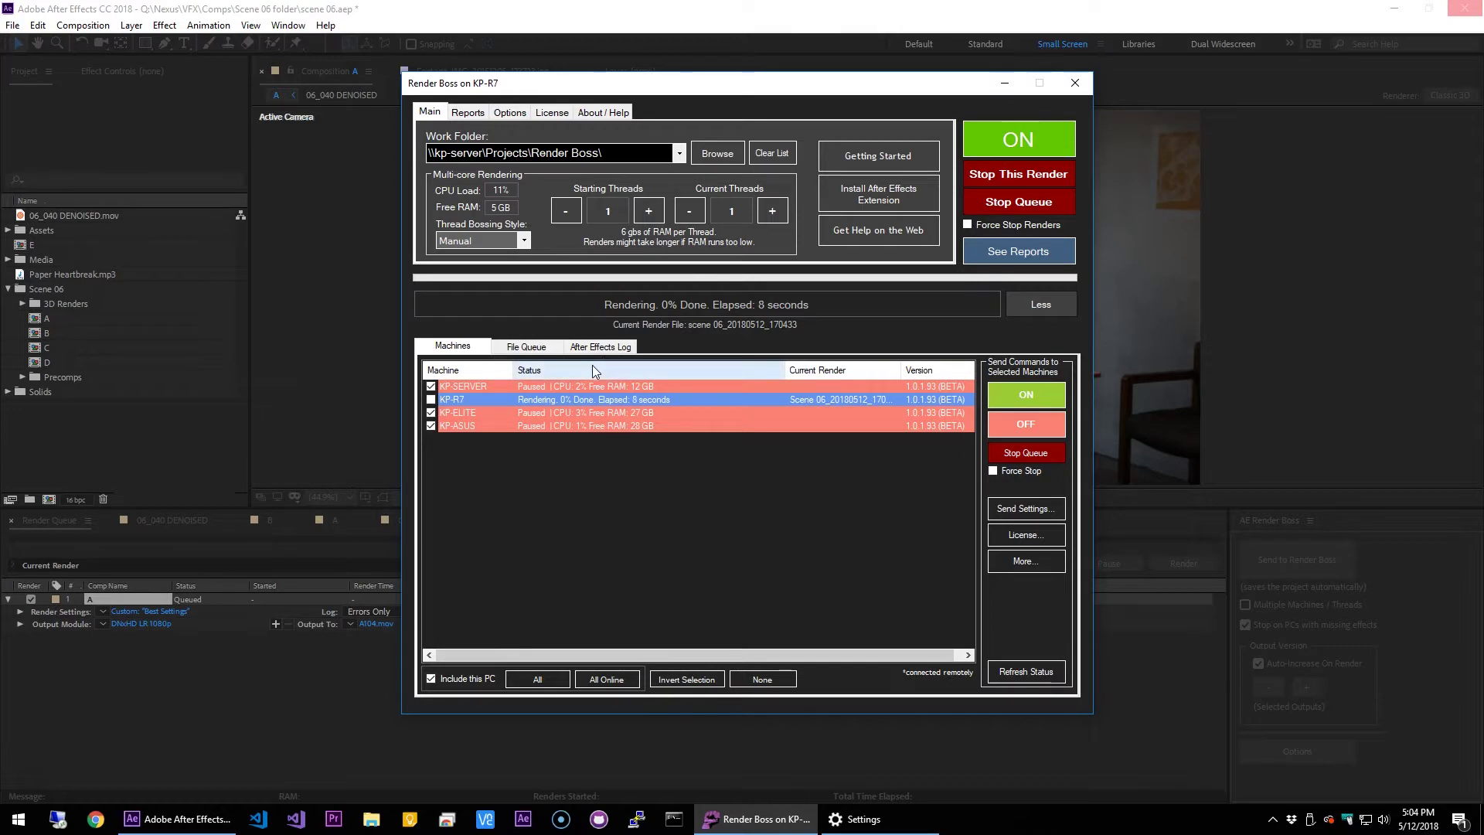
{"action": "left_click", "coordinate": [541, 348]}
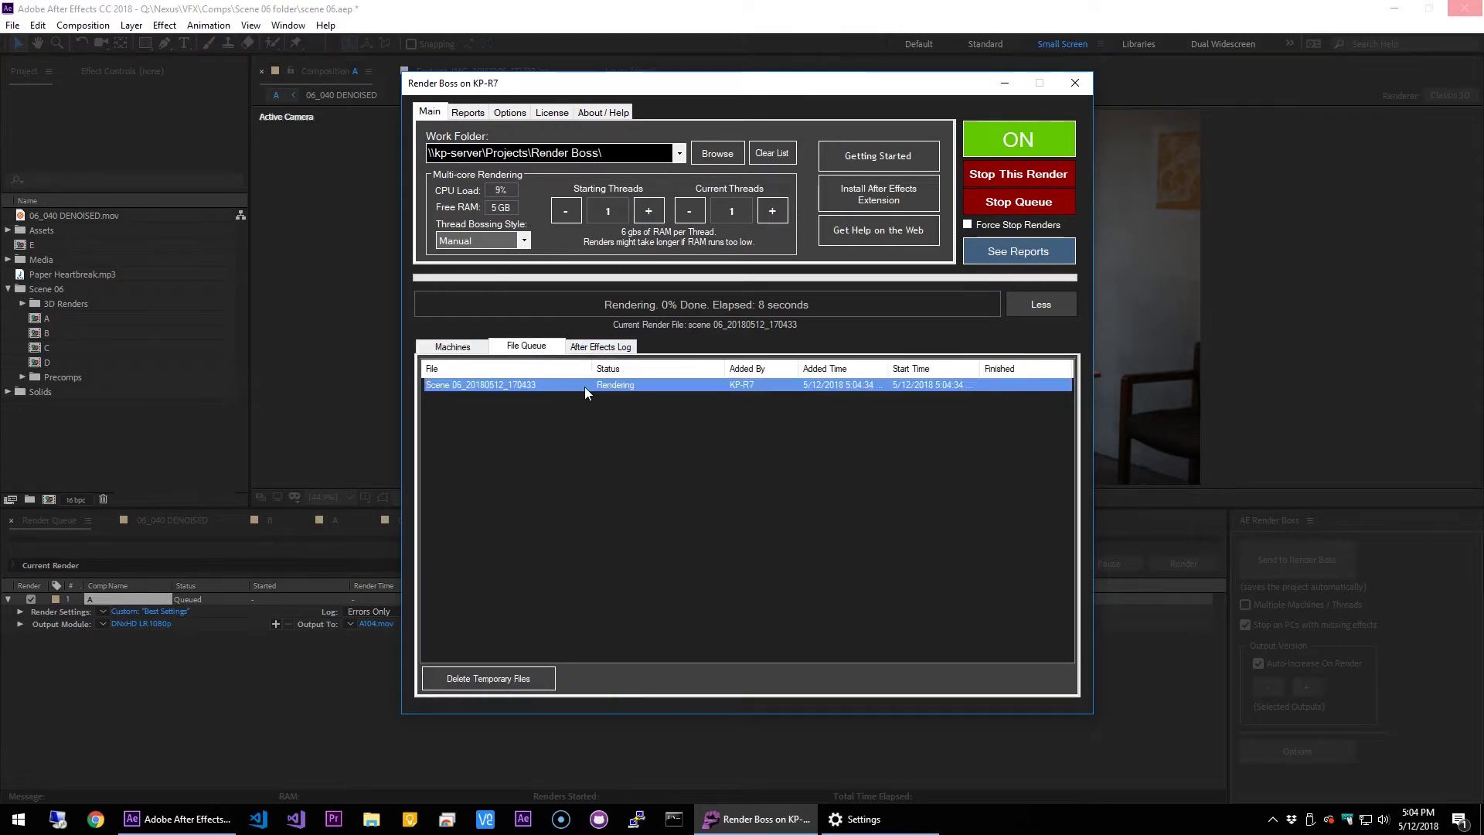
{"action": "left_click", "coordinate": [611, 347]}
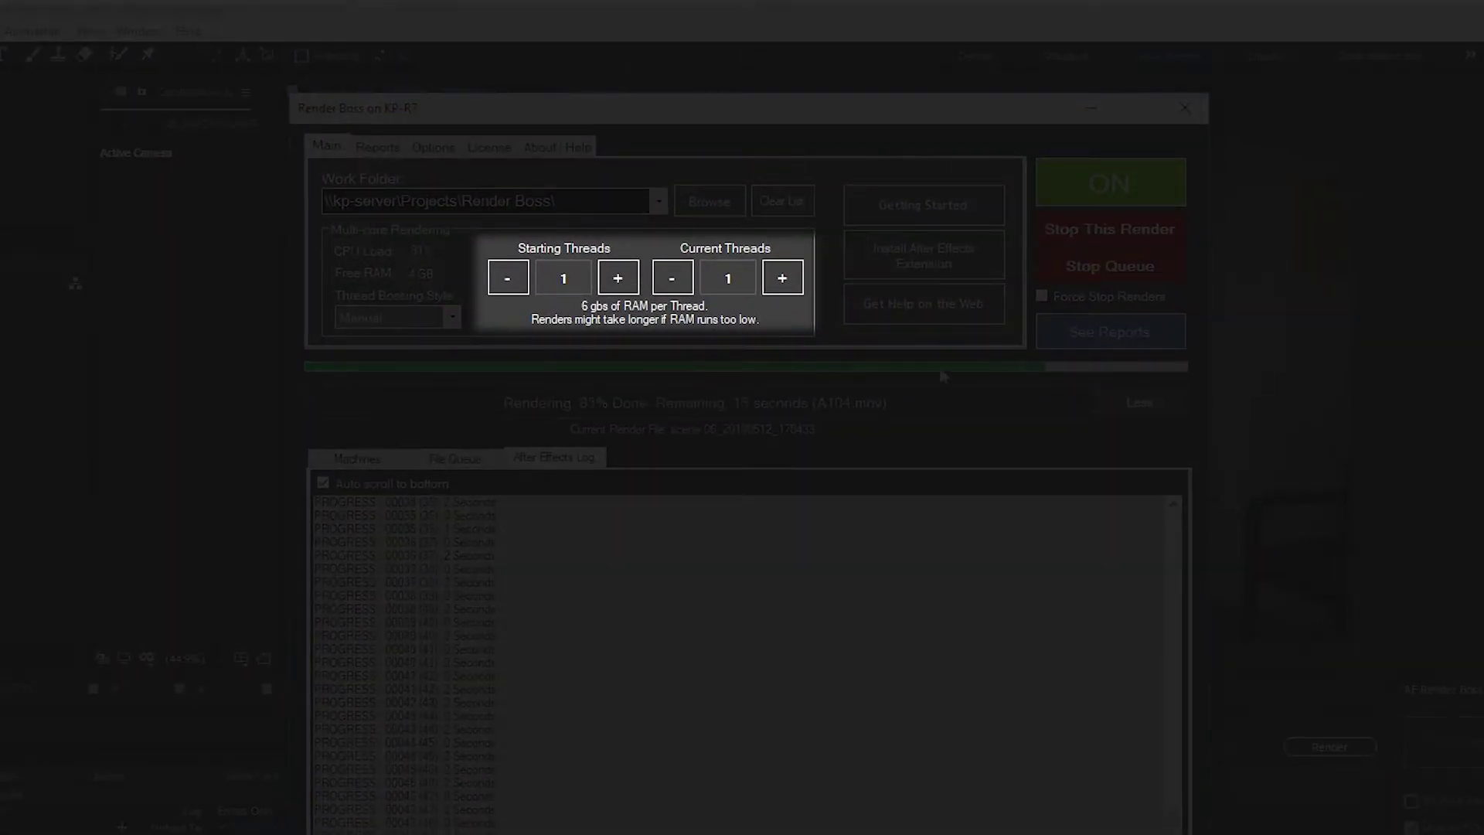
{"action": "left_click", "coordinate": [787, 284]}
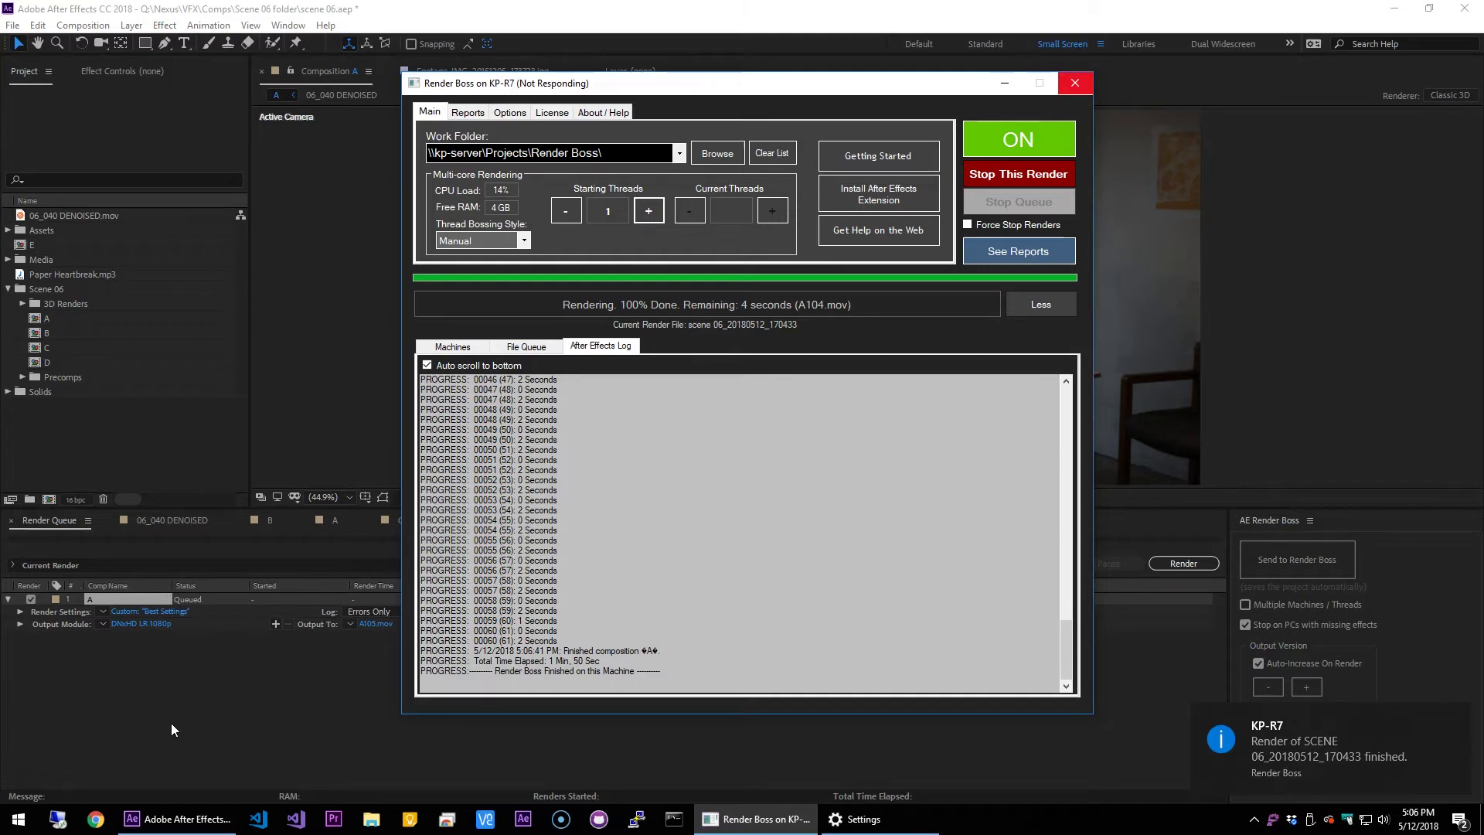
- Enable Multiple Machines / Threads in the AE Render Boss panel and return to Render Boss
{"action": "left_click", "coordinate": [1244, 604]}
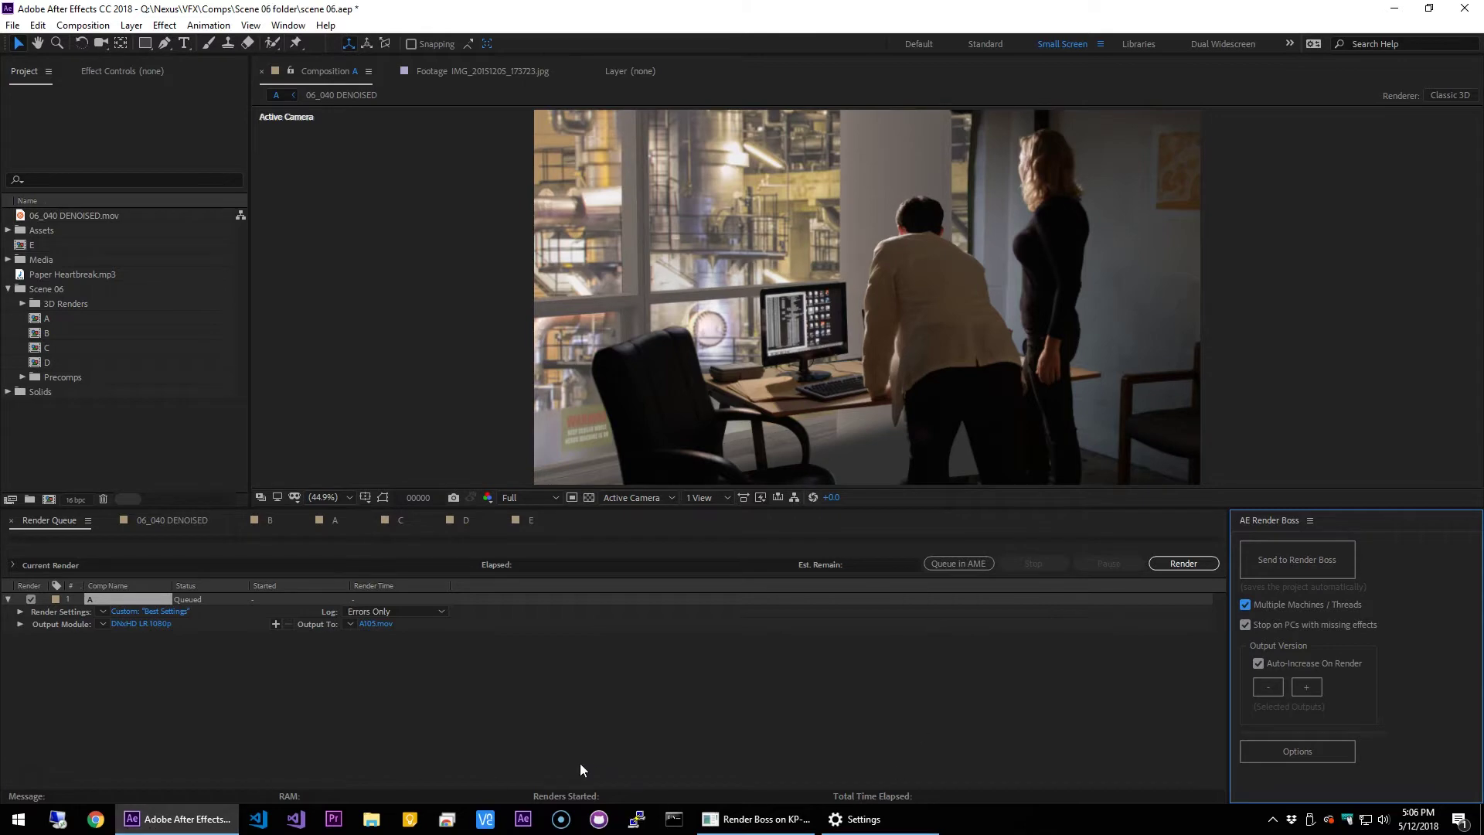
{"action": "left_click", "coordinate": [800, 819]}
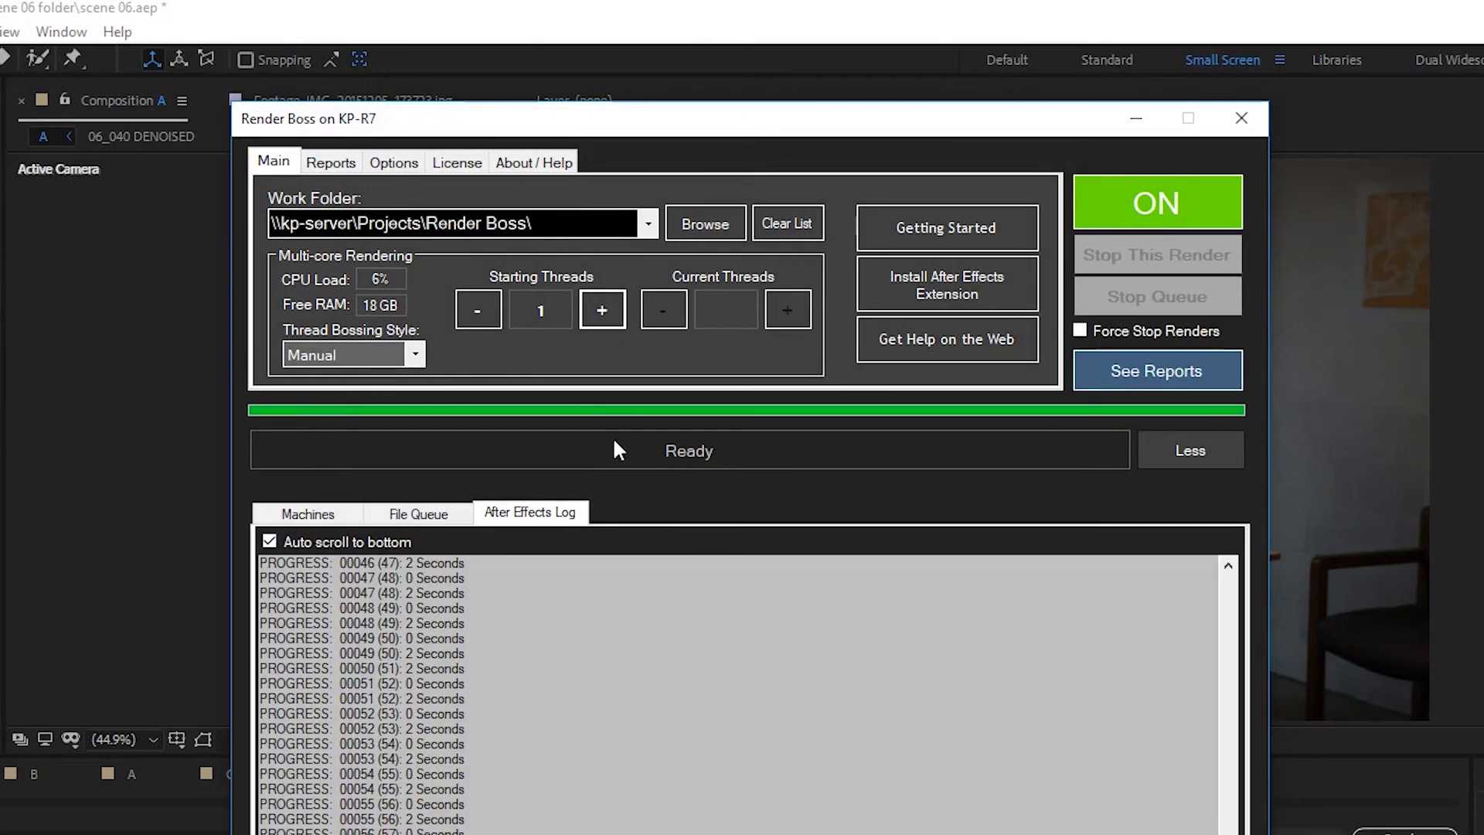
- Show the Thread Bossing Style choices: Manual, Chill, Balanced, Demanding and Dictator
{"action": "left_click", "coordinate": [364, 359]}
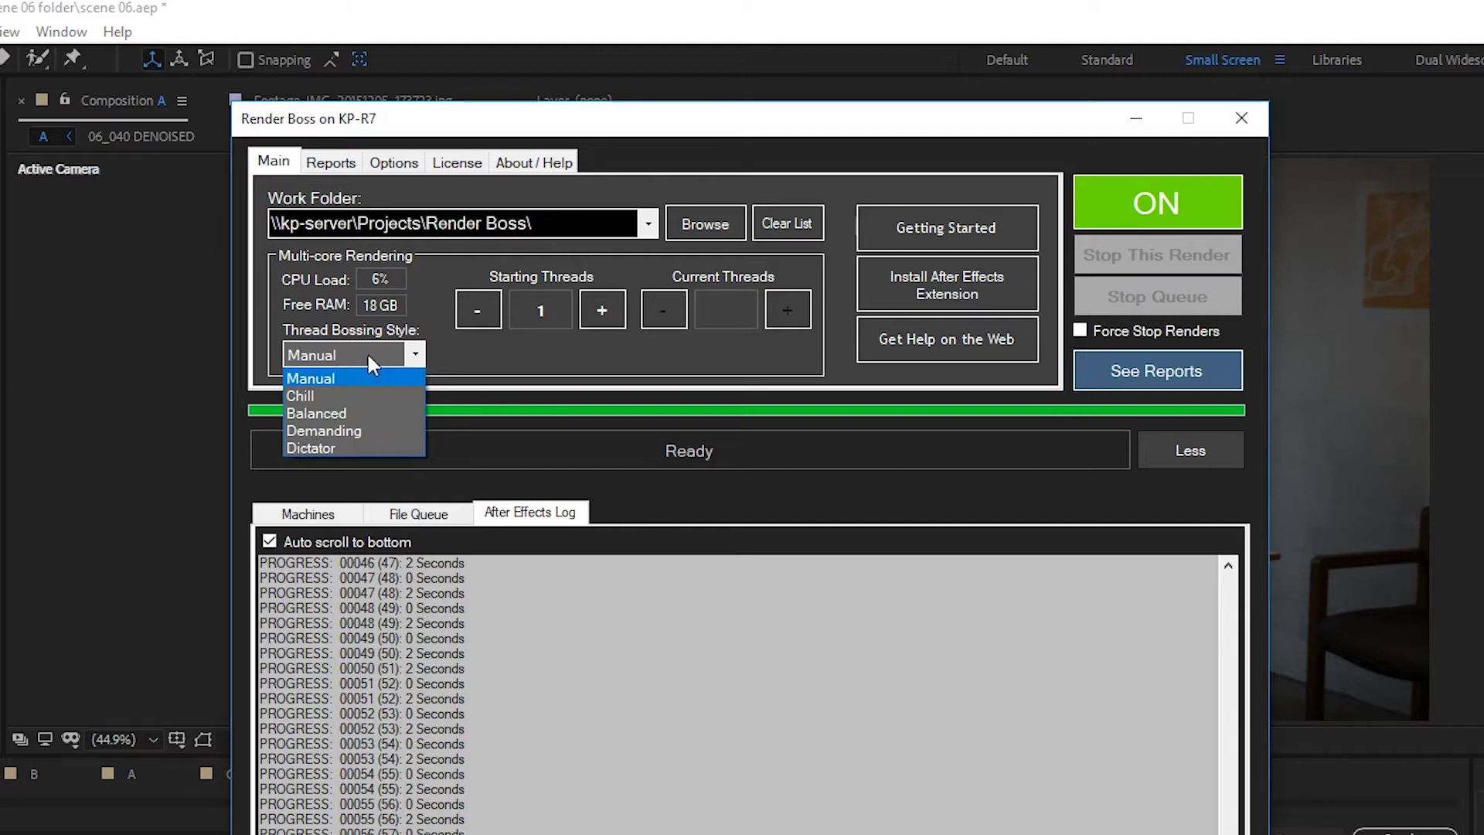
- Keep Manual style with 1 starting thread and raise running threads to 3 during the render
{"action": "left_click", "coordinate": [325, 377]}
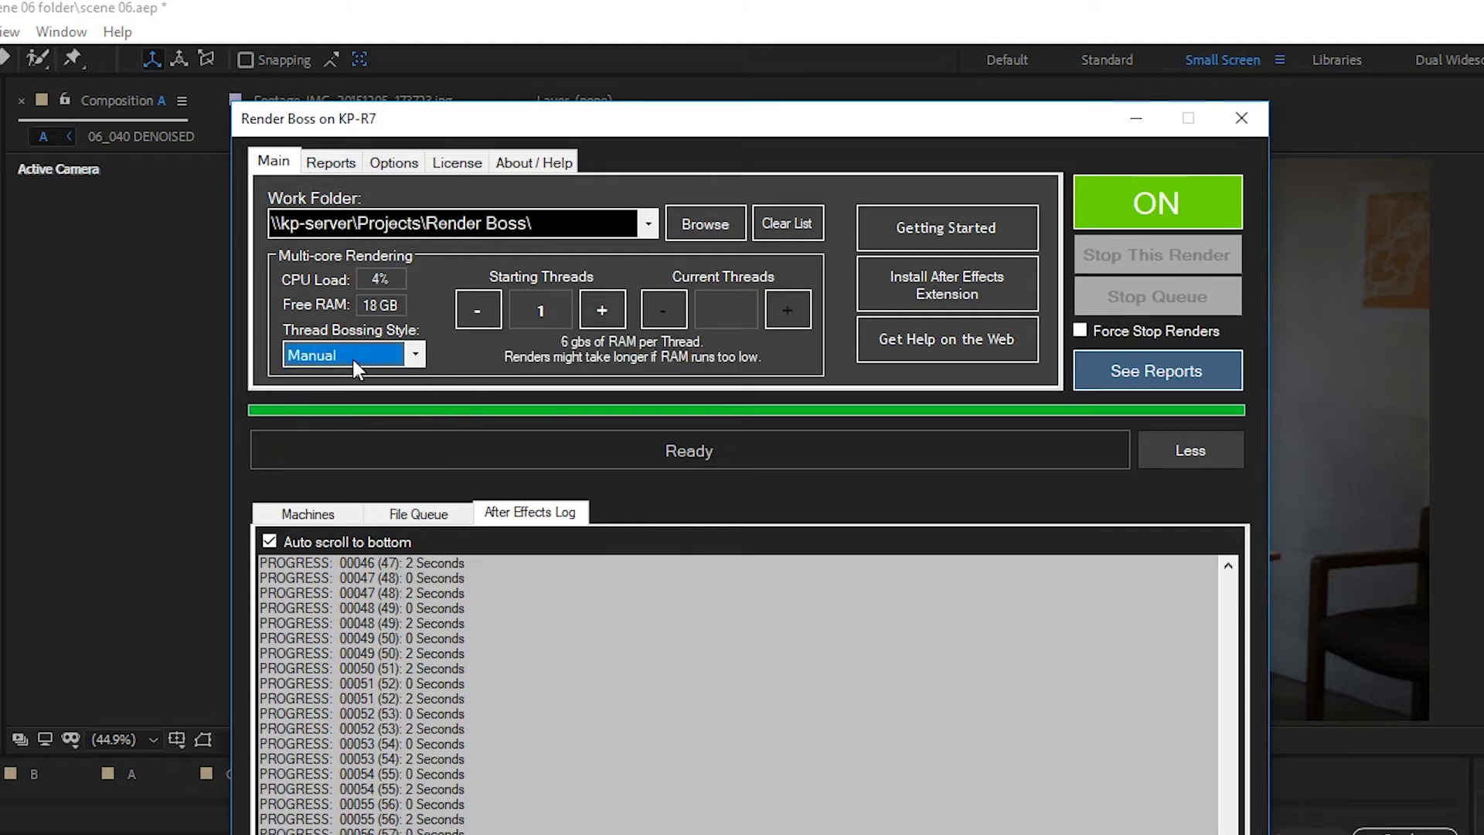
{"action": "left_click", "coordinate": [601, 313]}
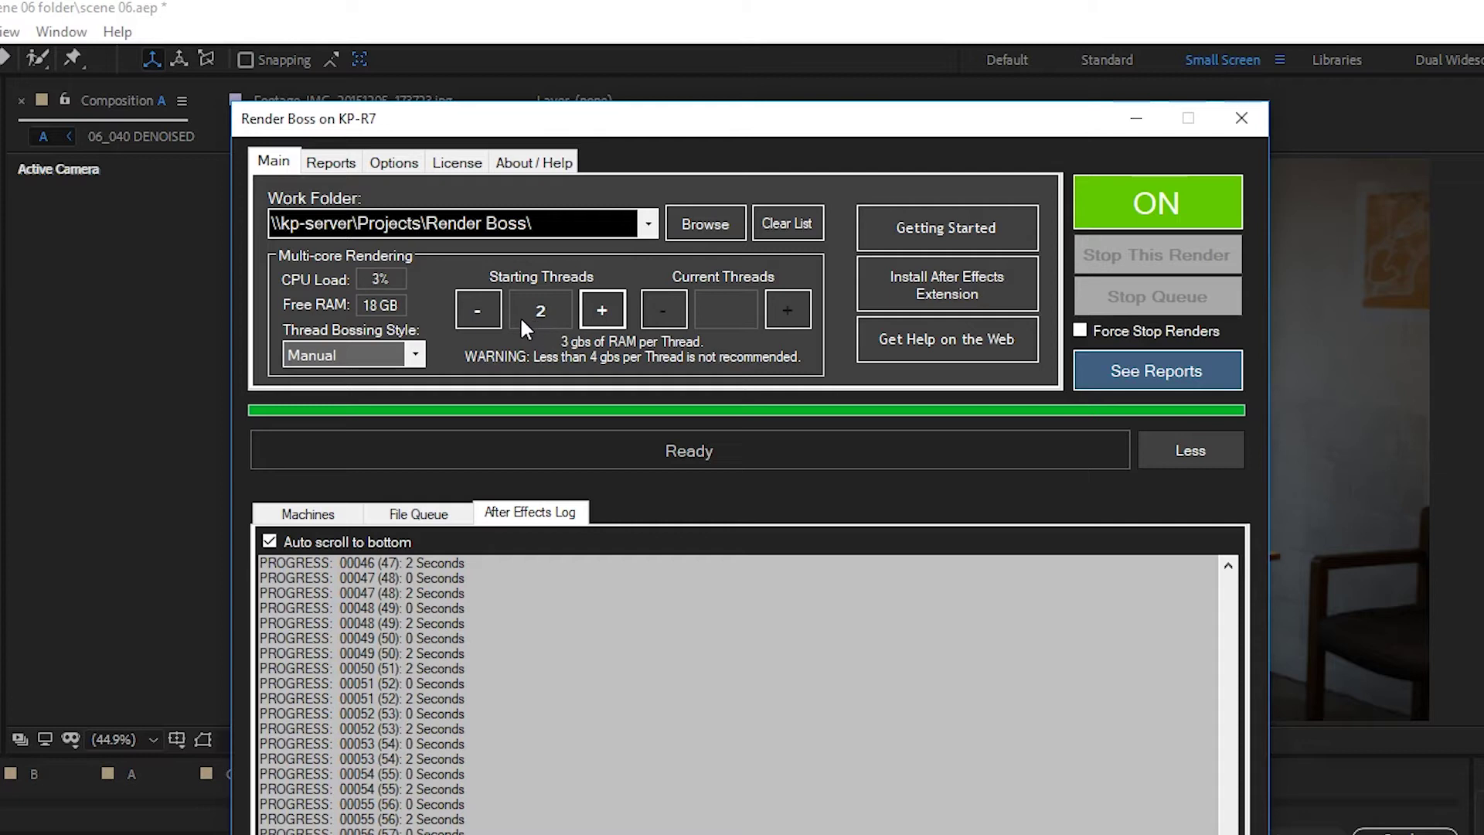
{"action": "left_click", "coordinate": [477, 310]}
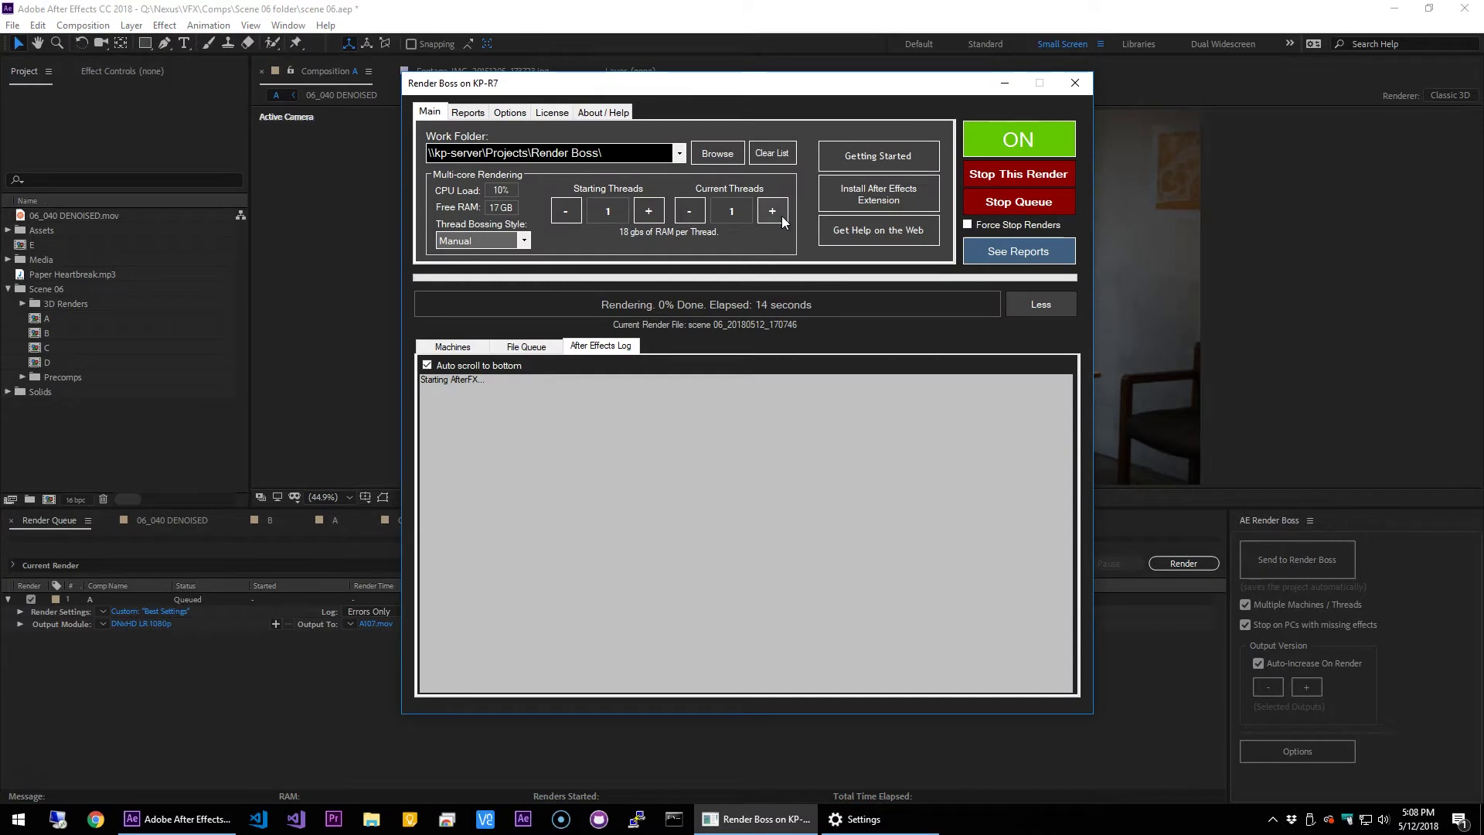
{"action": "left_click", "coordinate": [776, 218]}
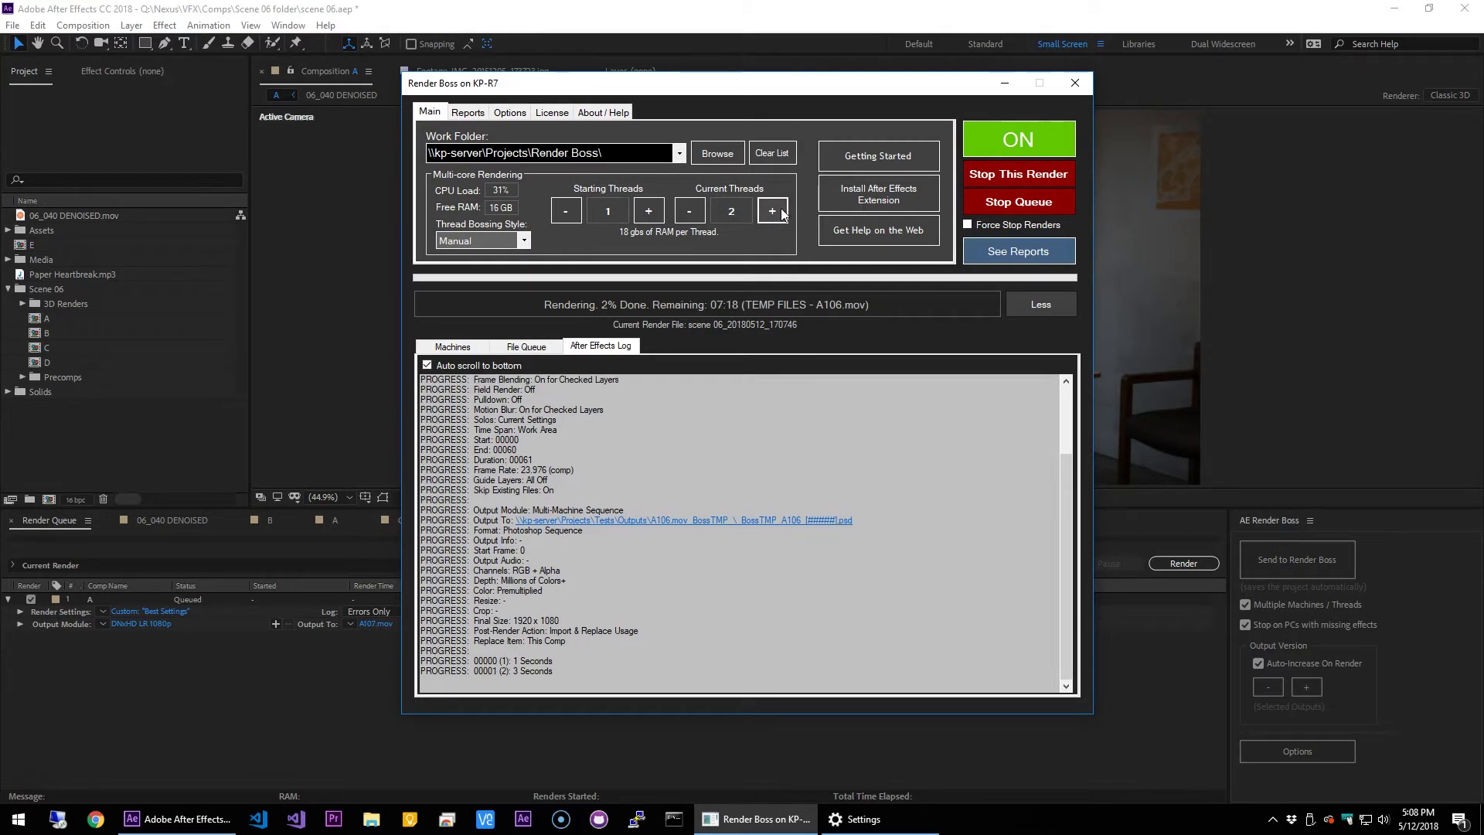
{"action": "left_click", "coordinate": [773, 213]}
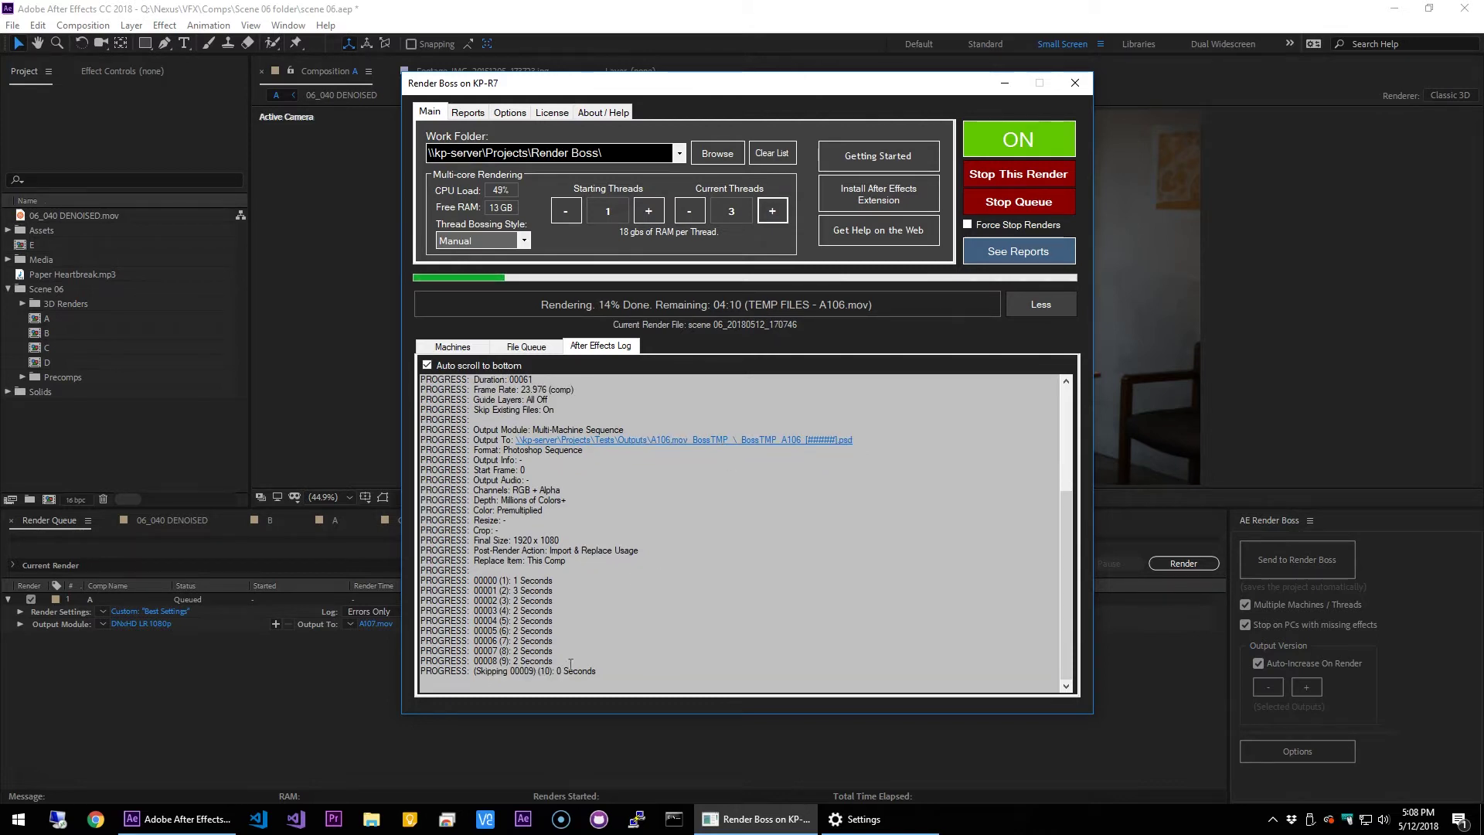
{"action": "left_click_drag", "start_coordinate": [559, 653], "coordinate": [520, 641]}
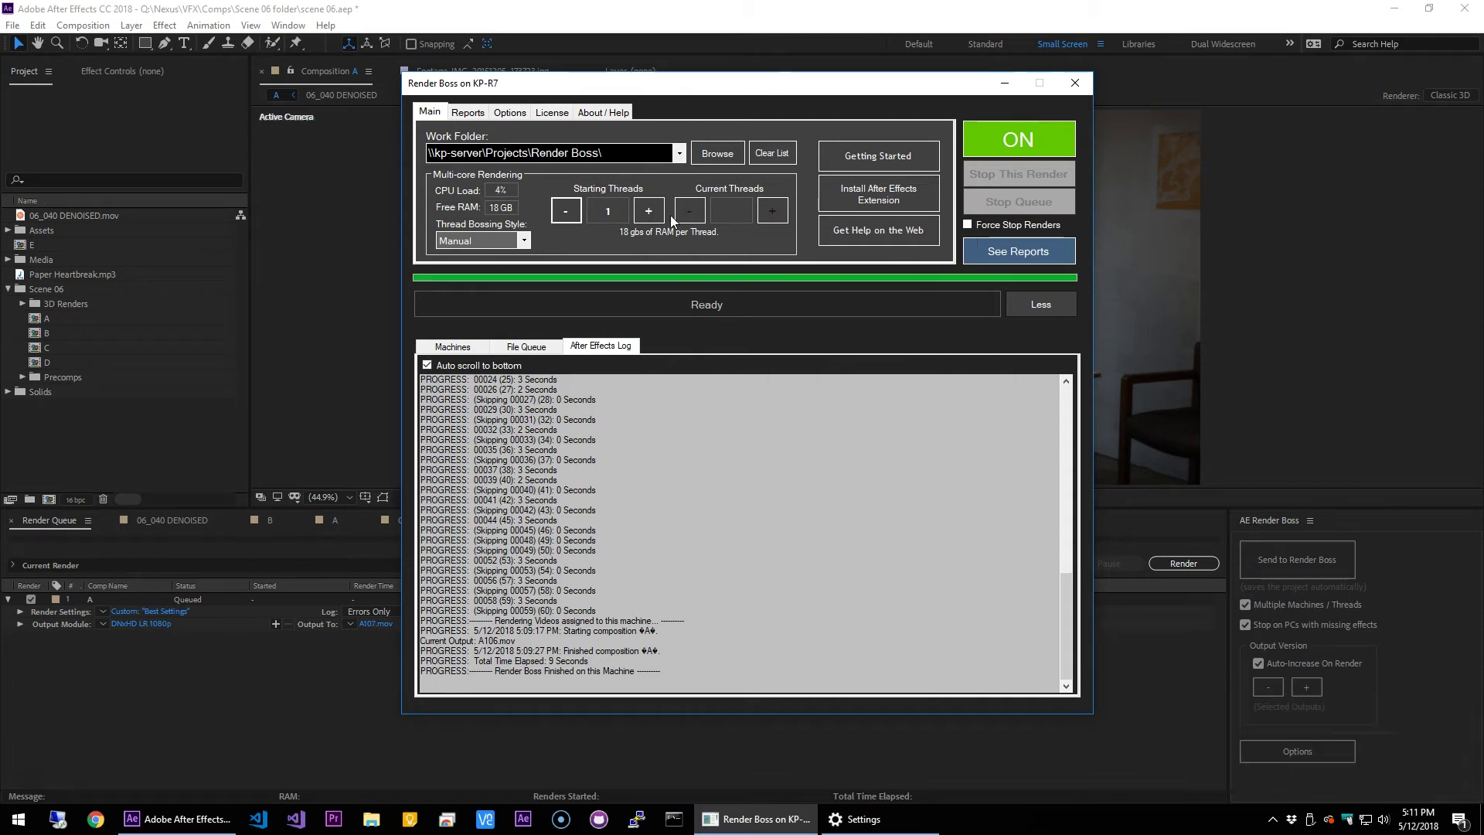
- Switch the thread bossing style through Balanced to Demanding
{"action": "left_click", "coordinate": [510, 244]}
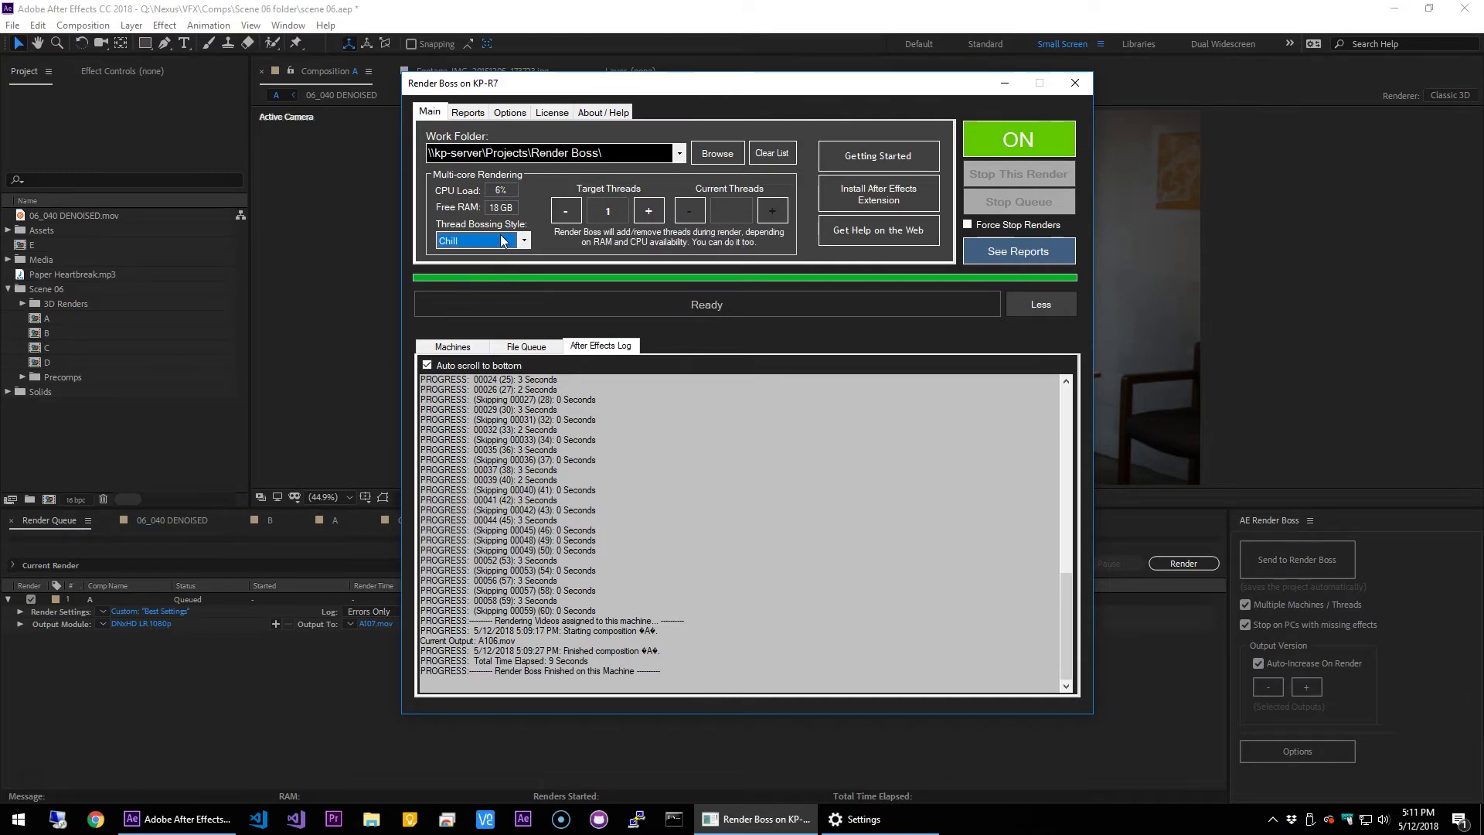
{"action": "left_click", "coordinate": [503, 241]}
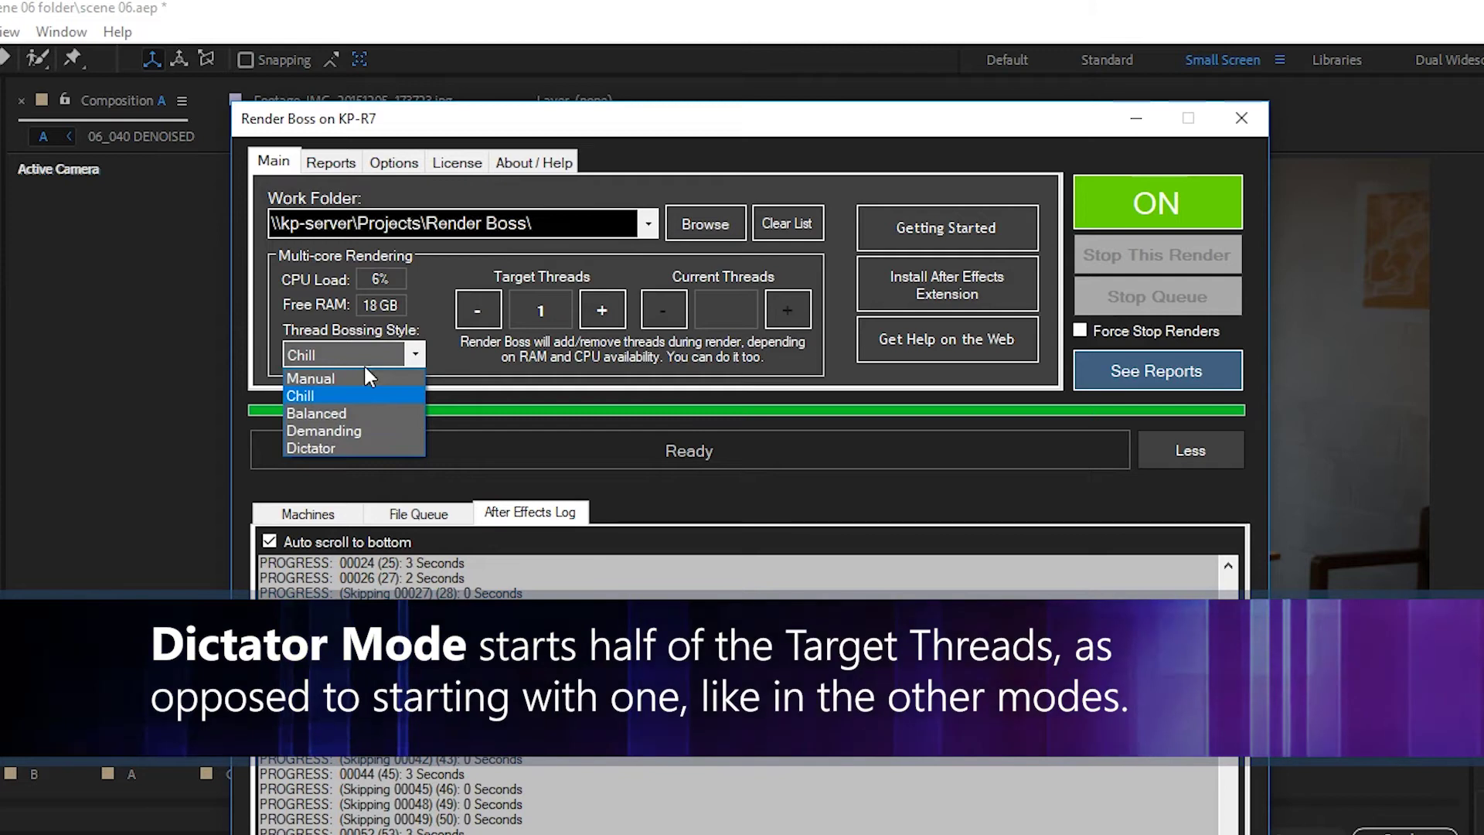
{"action": "left_click", "coordinate": [324, 413]}
{"action": "left_click", "coordinate": [379, 354]}
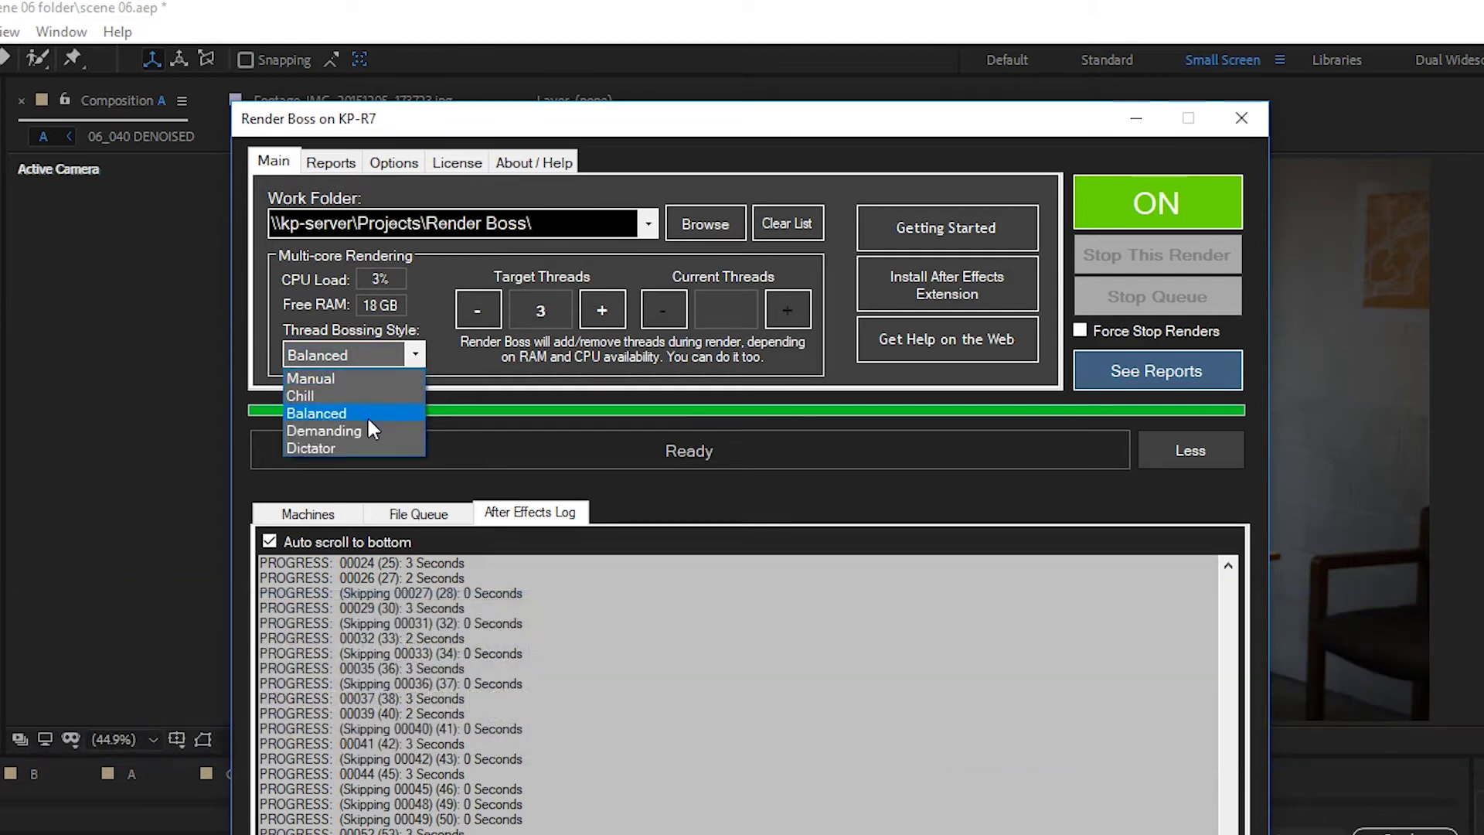
{"action": "left_click", "coordinate": [368, 430]}
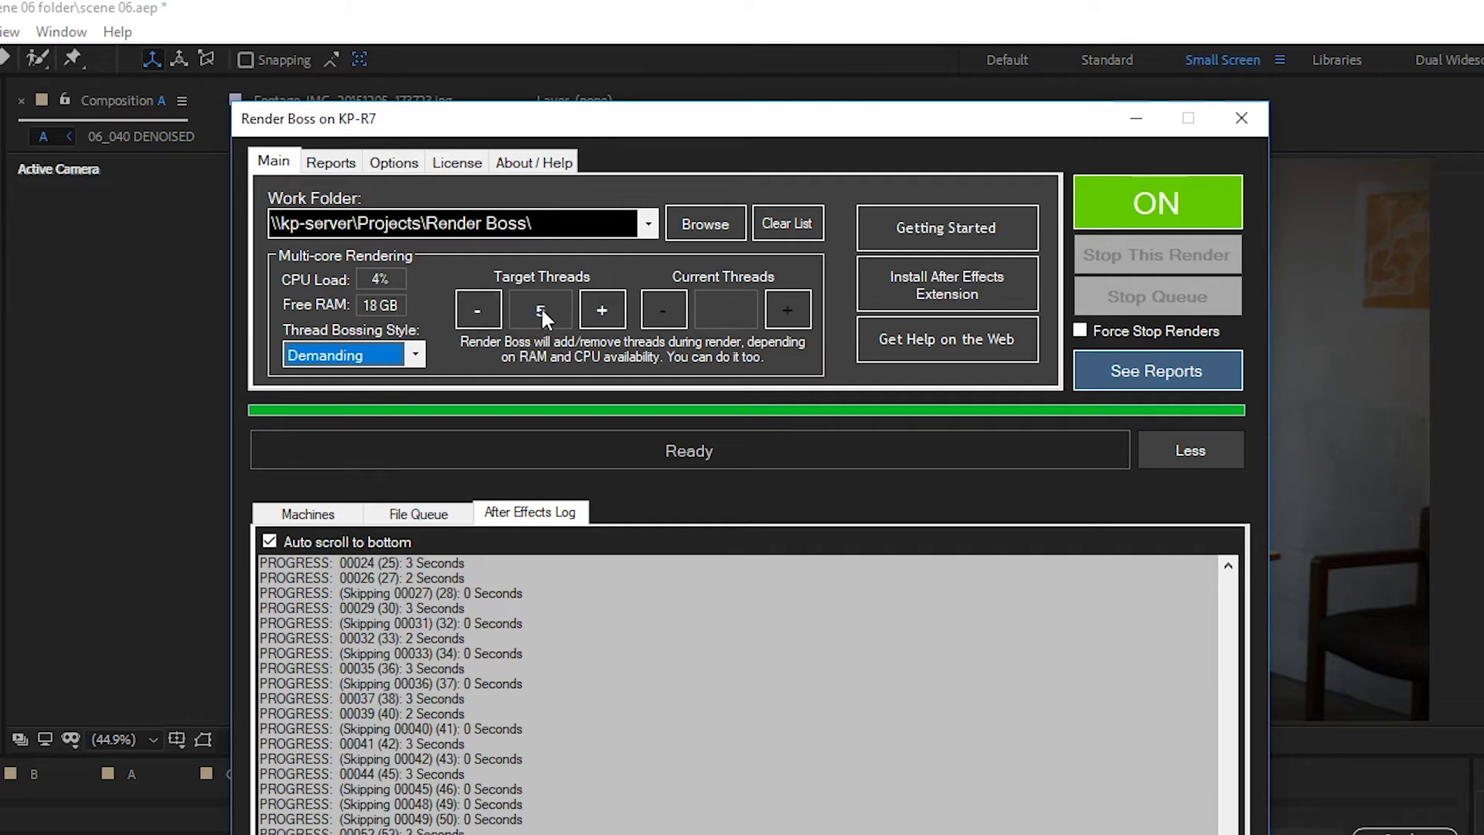
- Set Target Threads to 5, keeping the Demanding style
{"action": "left_click", "coordinate": [599, 311]}
{"action": "left_click", "coordinate": [598, 311]}
{"action": "left_click", "coordinate": [468, 308]}
{"action": "left_click", "coordinate": [602, 313]}
{"action": "left_click", "coordinate": [415, 354]}
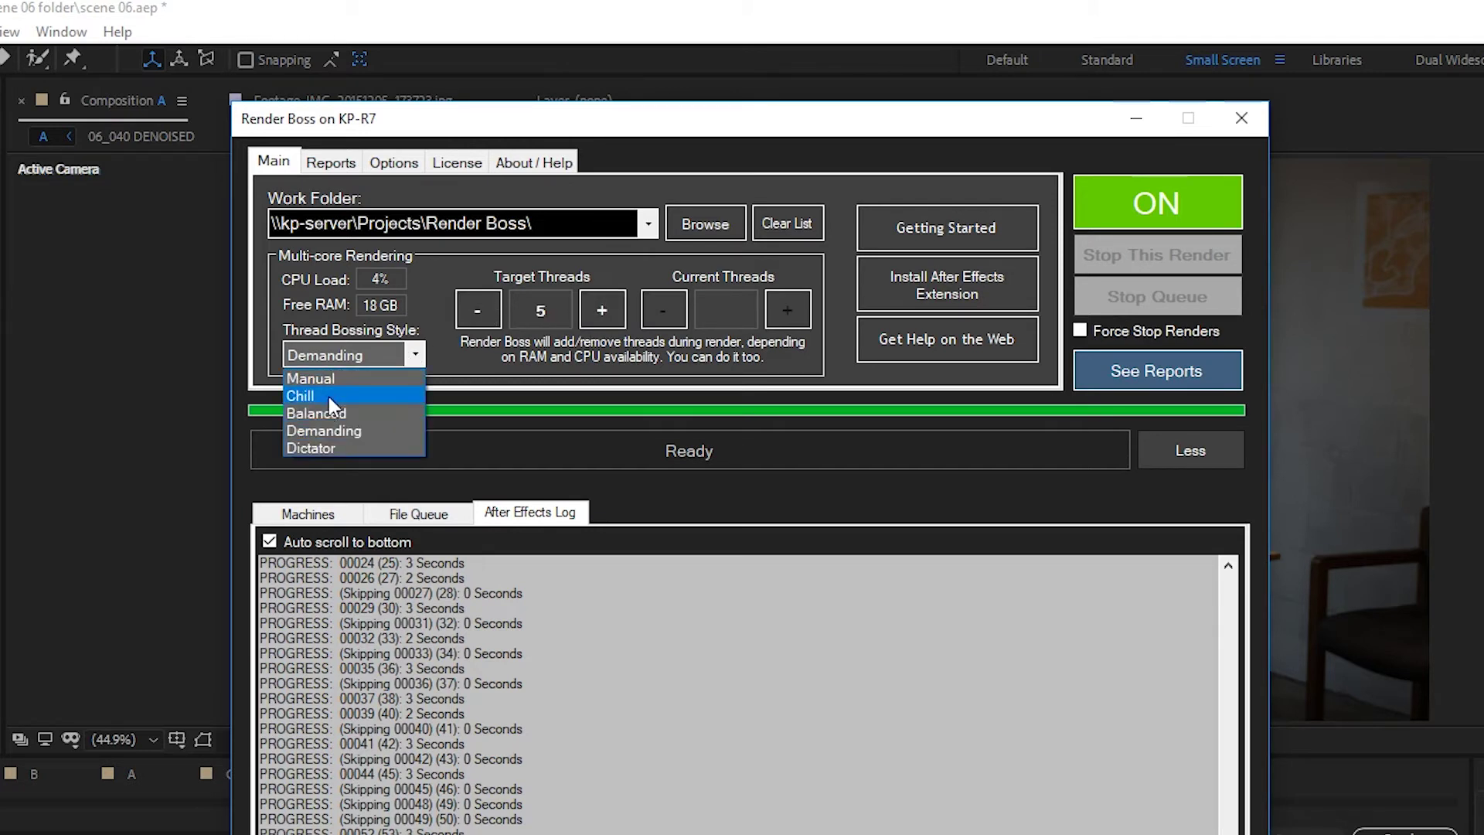
{"action": "left_click", "coordinate": [331, 410]}
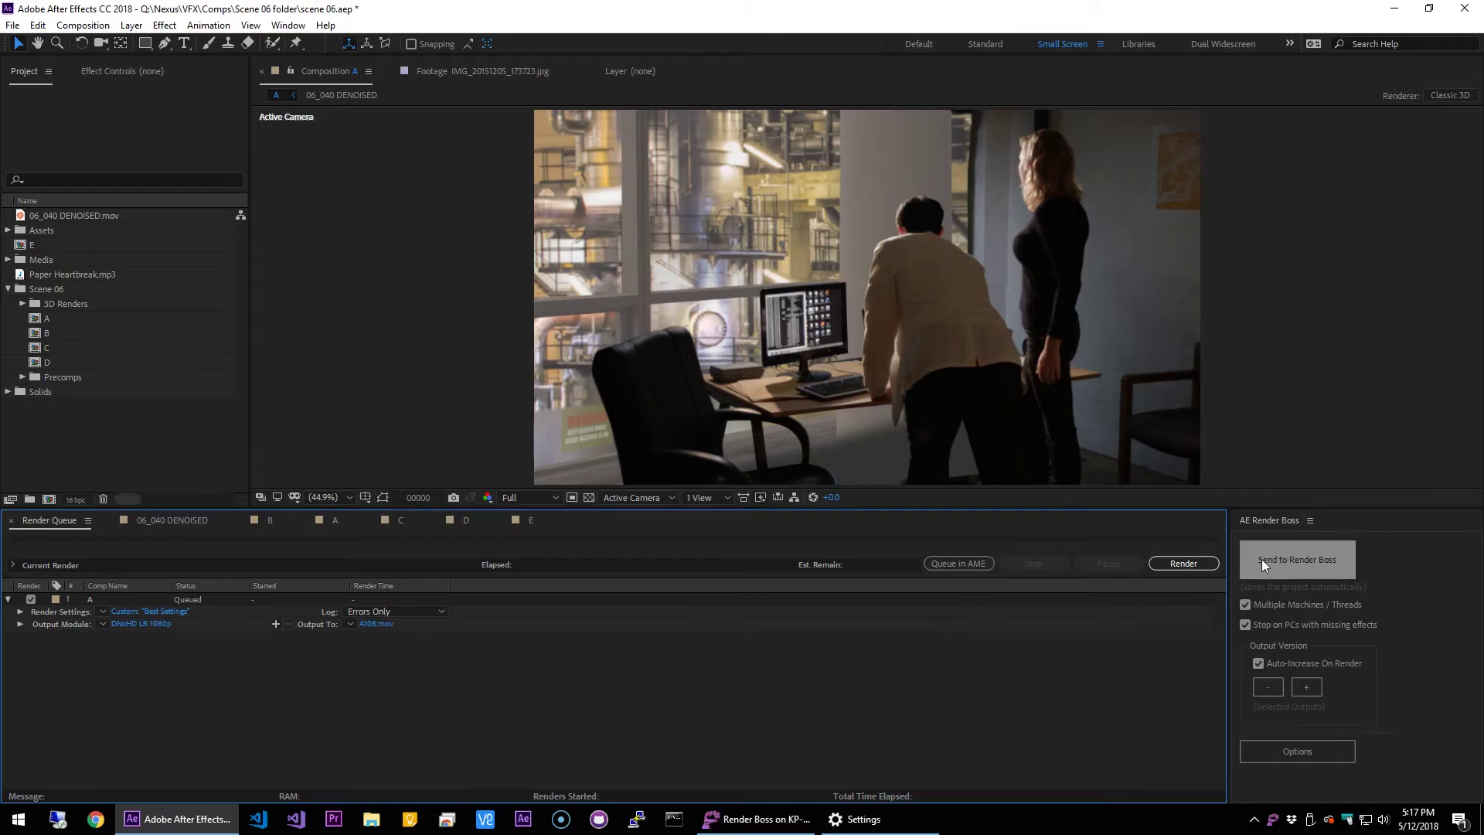
- Send the composition to Render Boss from the AE Render Boss panel, saving the project
{"action": "left_click", "coordinate": [1287, 561]}
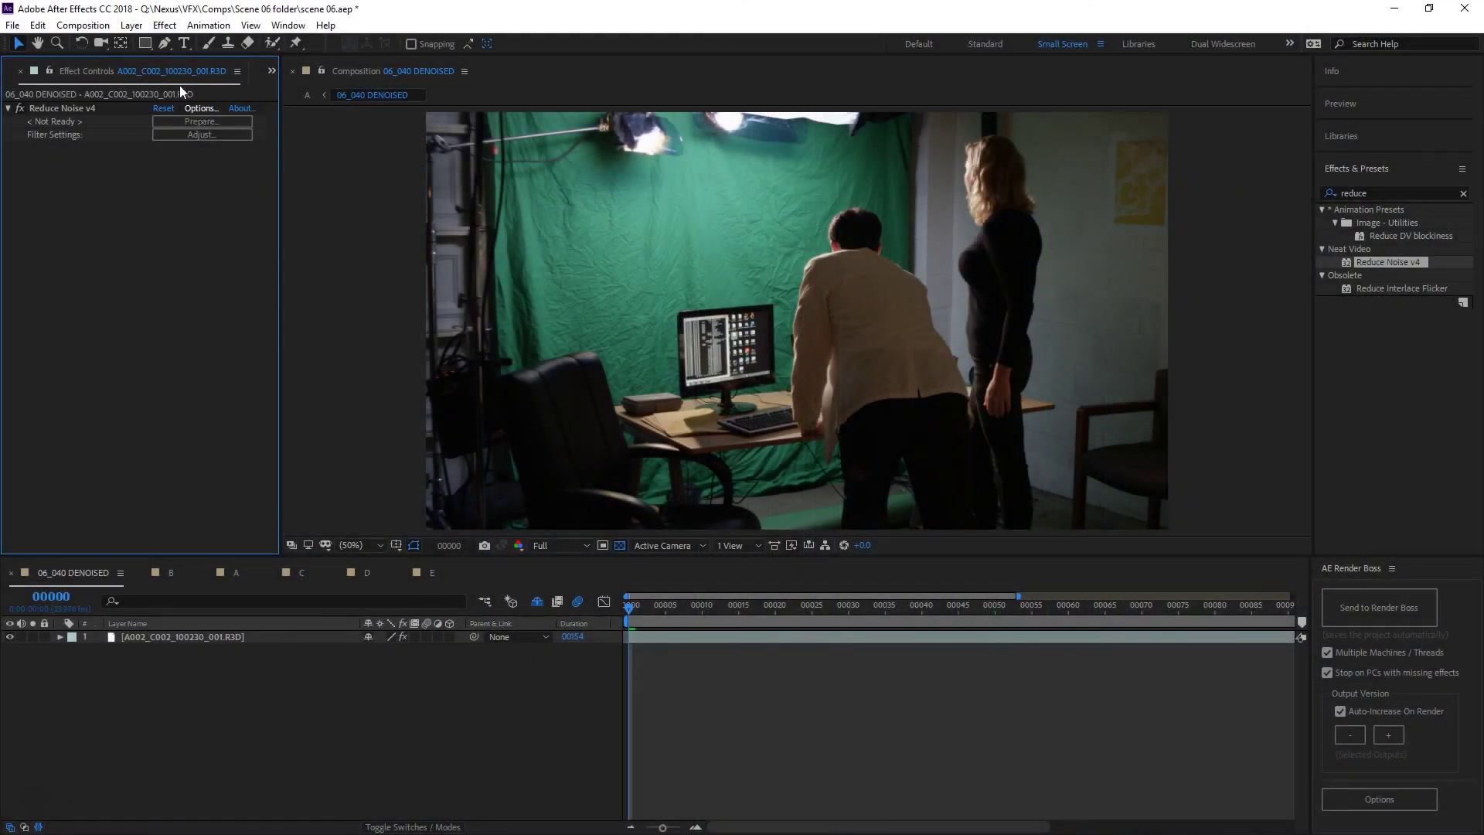
- Open Neat Video's Performance preferences and keep CPU and GPU use with 3 cores
{"action": "left_click", "coordinate": [200, 107]}
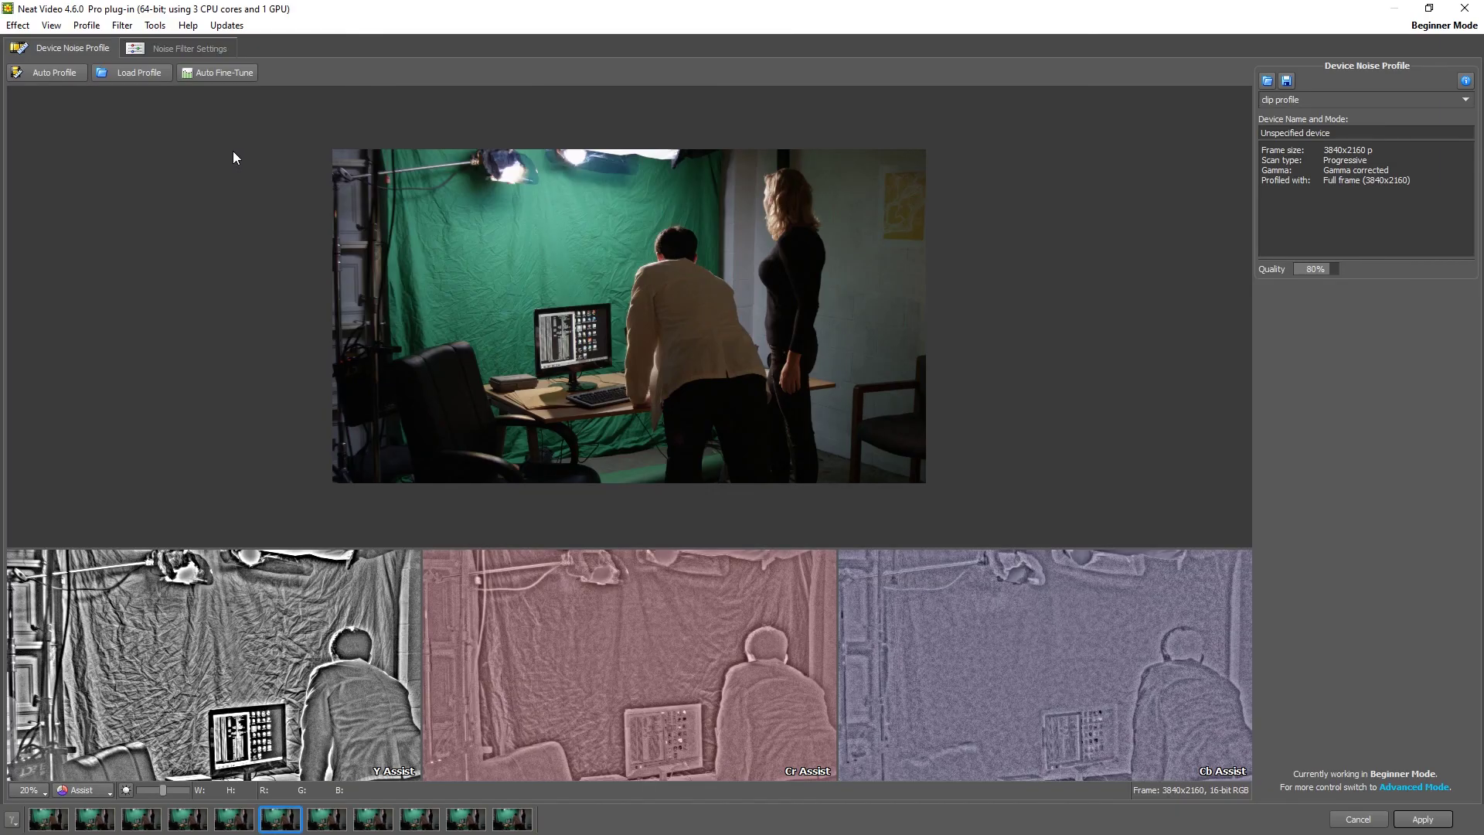
{"action": "left_click", "coordinate": [153, 26]}
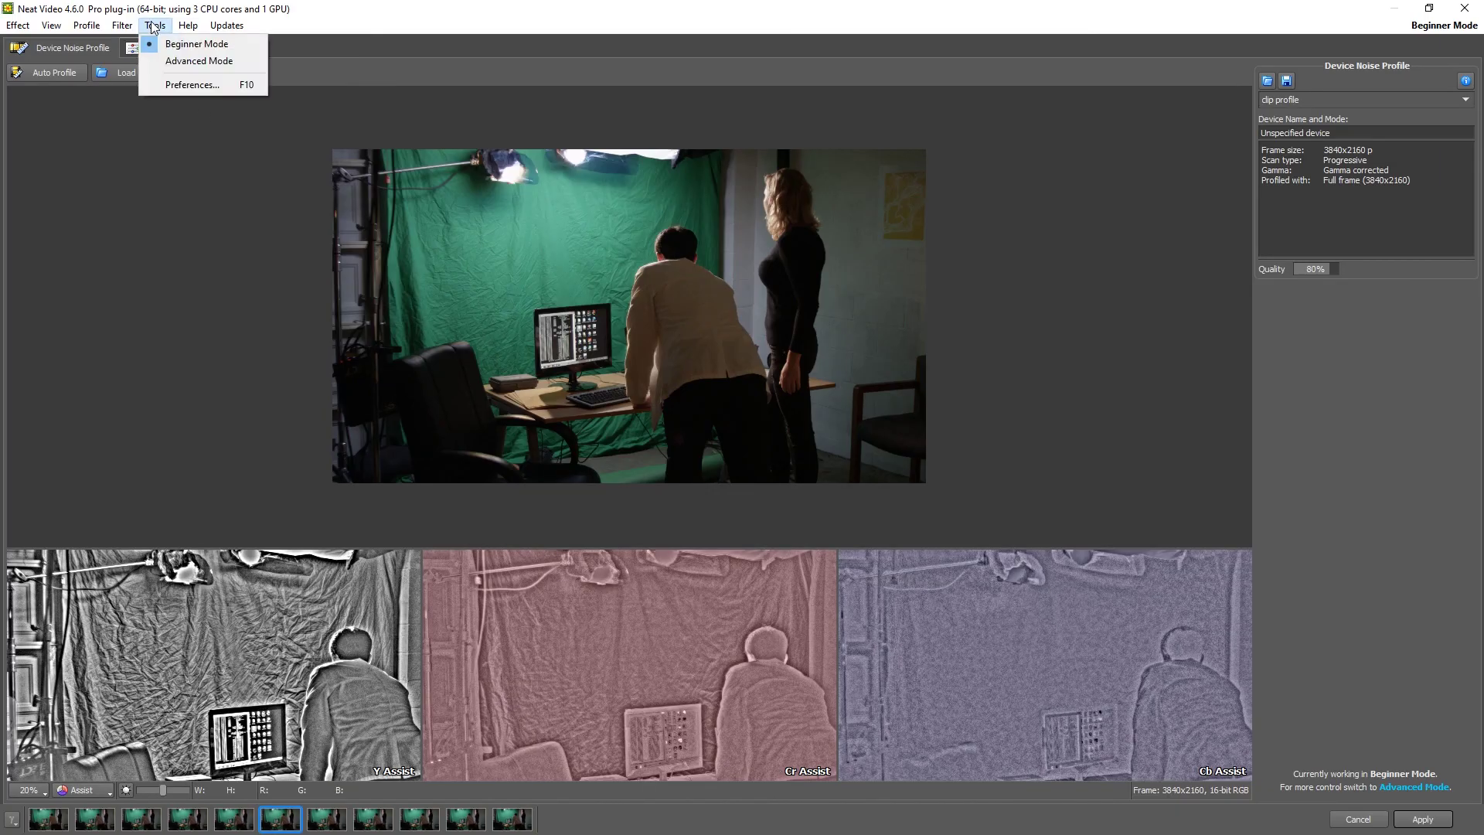
{"action": "left_click", "coordinate": [191, 84]}
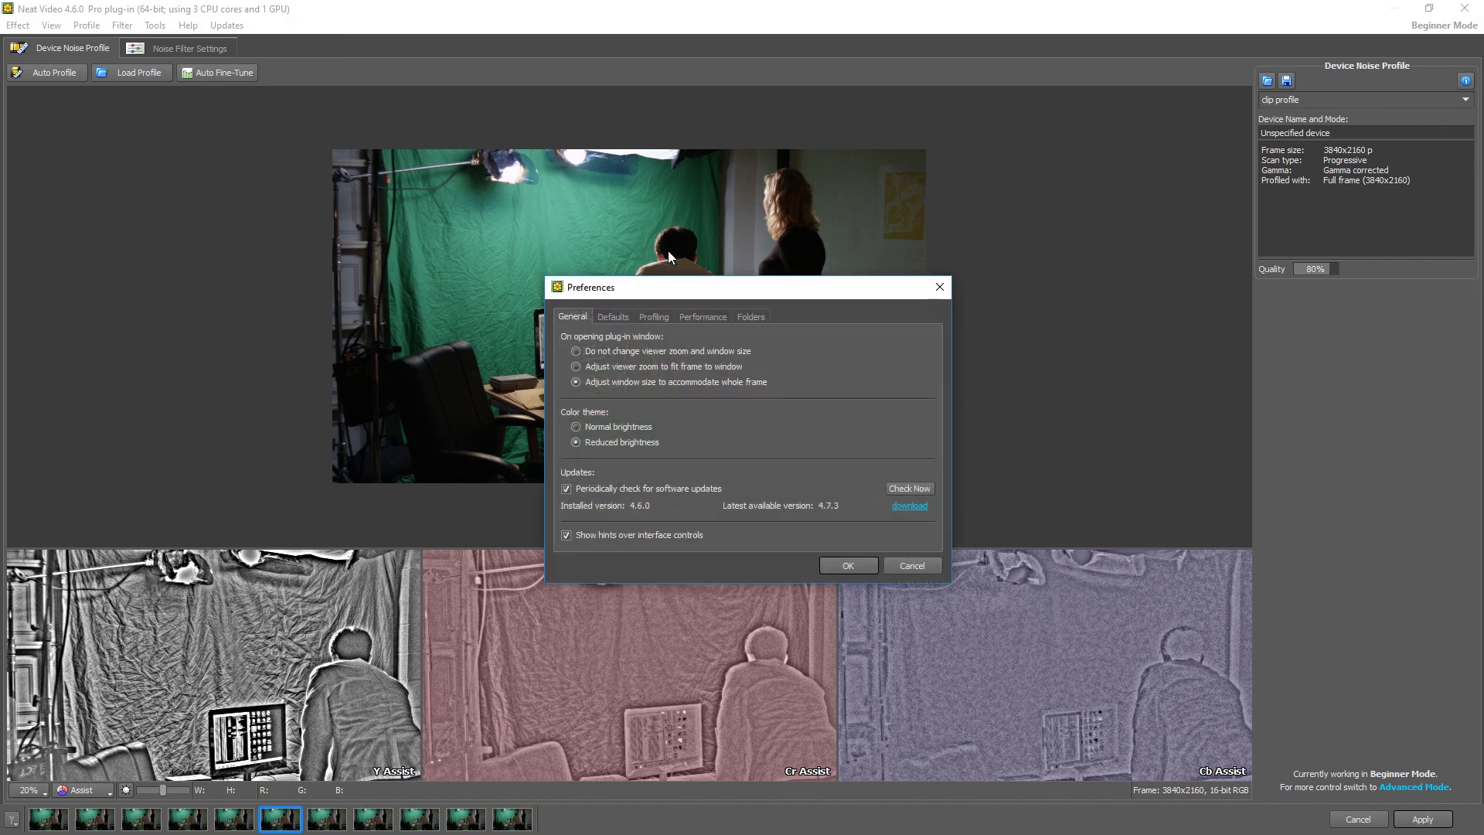
{"action": "left_click", "coordinate": [705, 318]}
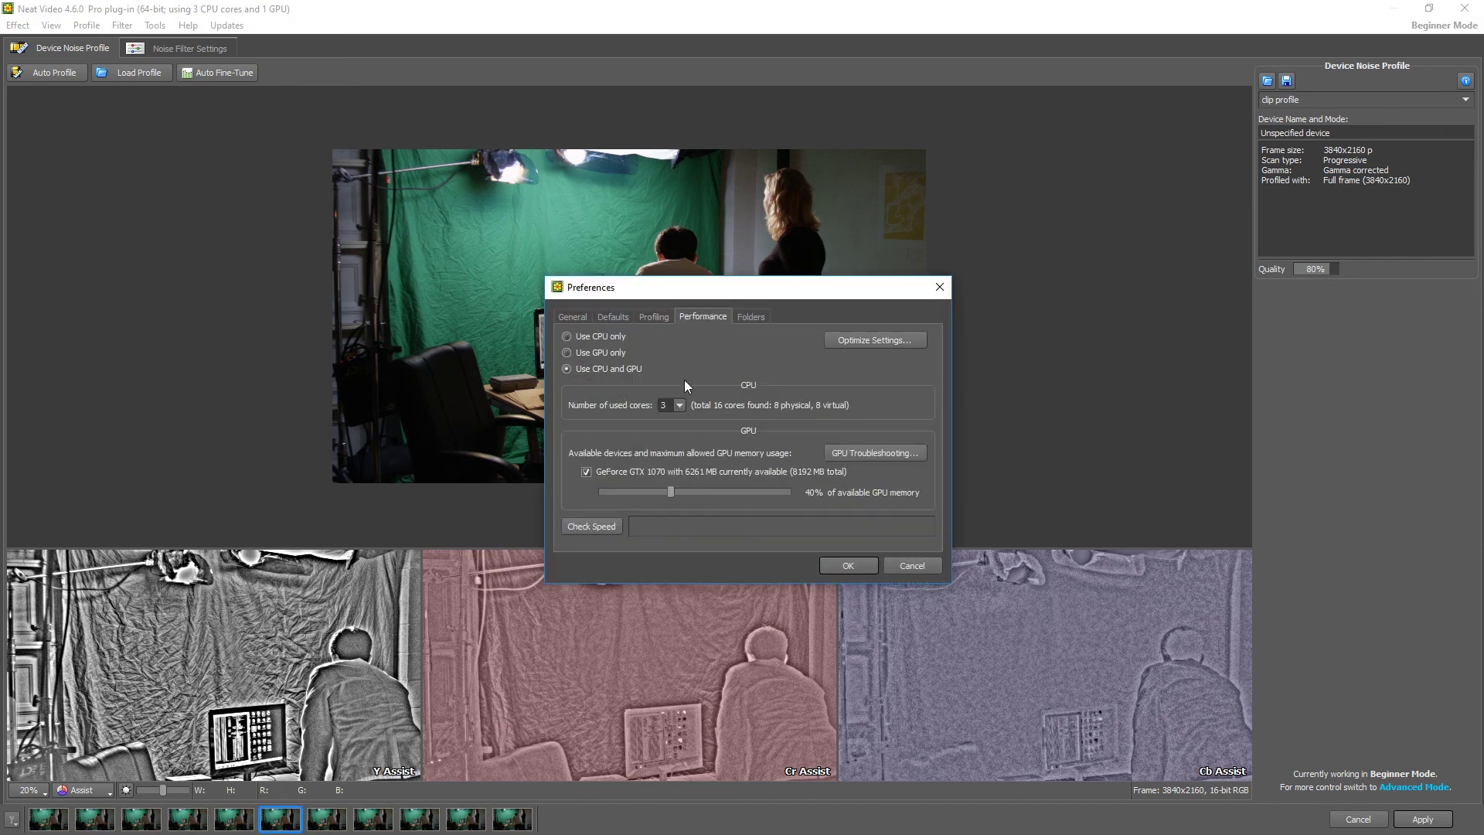
{"action": "left_click", "coordinate": [680, 406]}
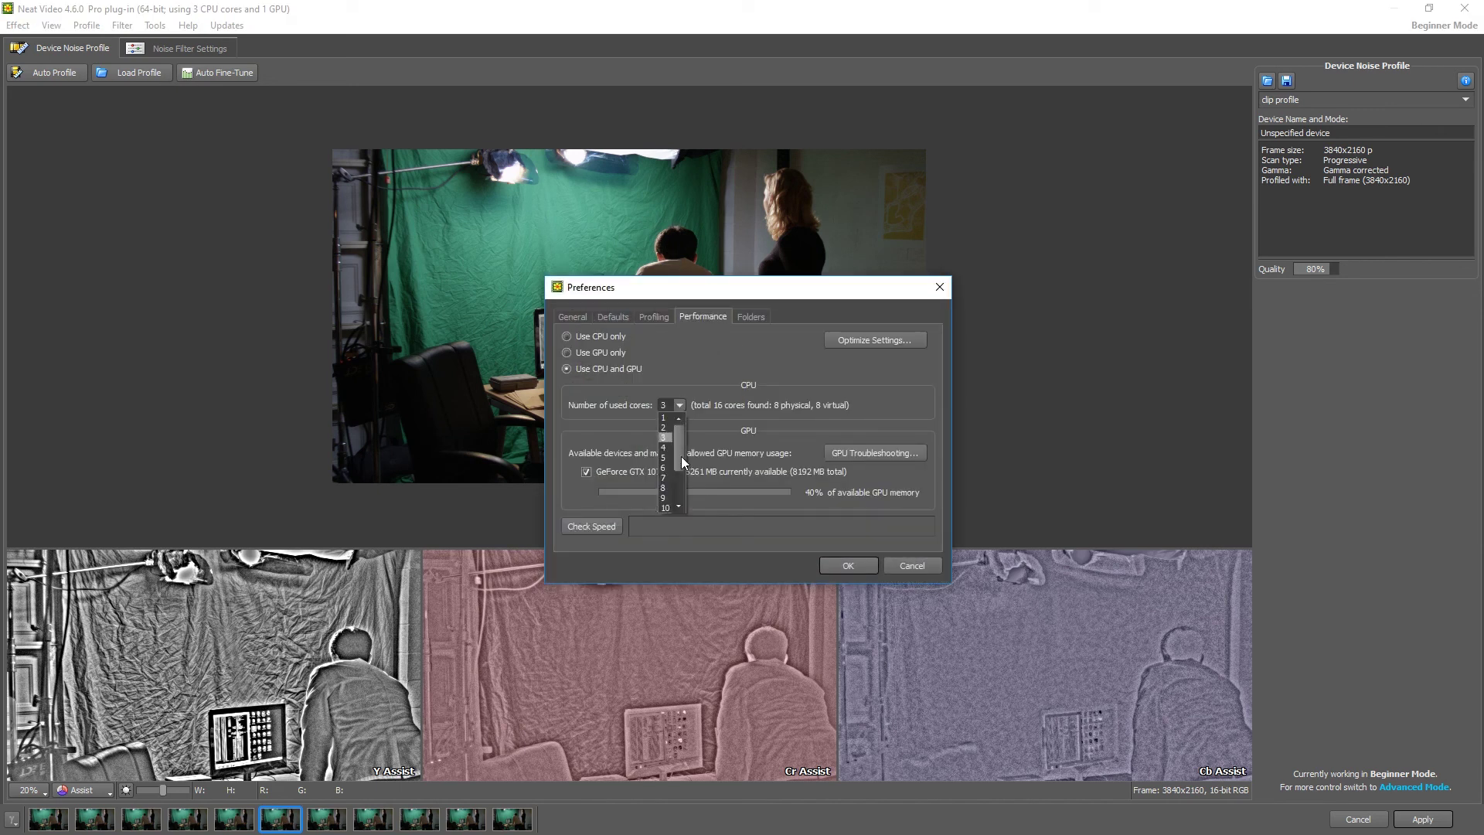
{"action": "left_click_drag", "start_coordinate": [680, 480], "coordinate": [684, 448]}
{"action": "left_click", "coordinate": [684, 374]}
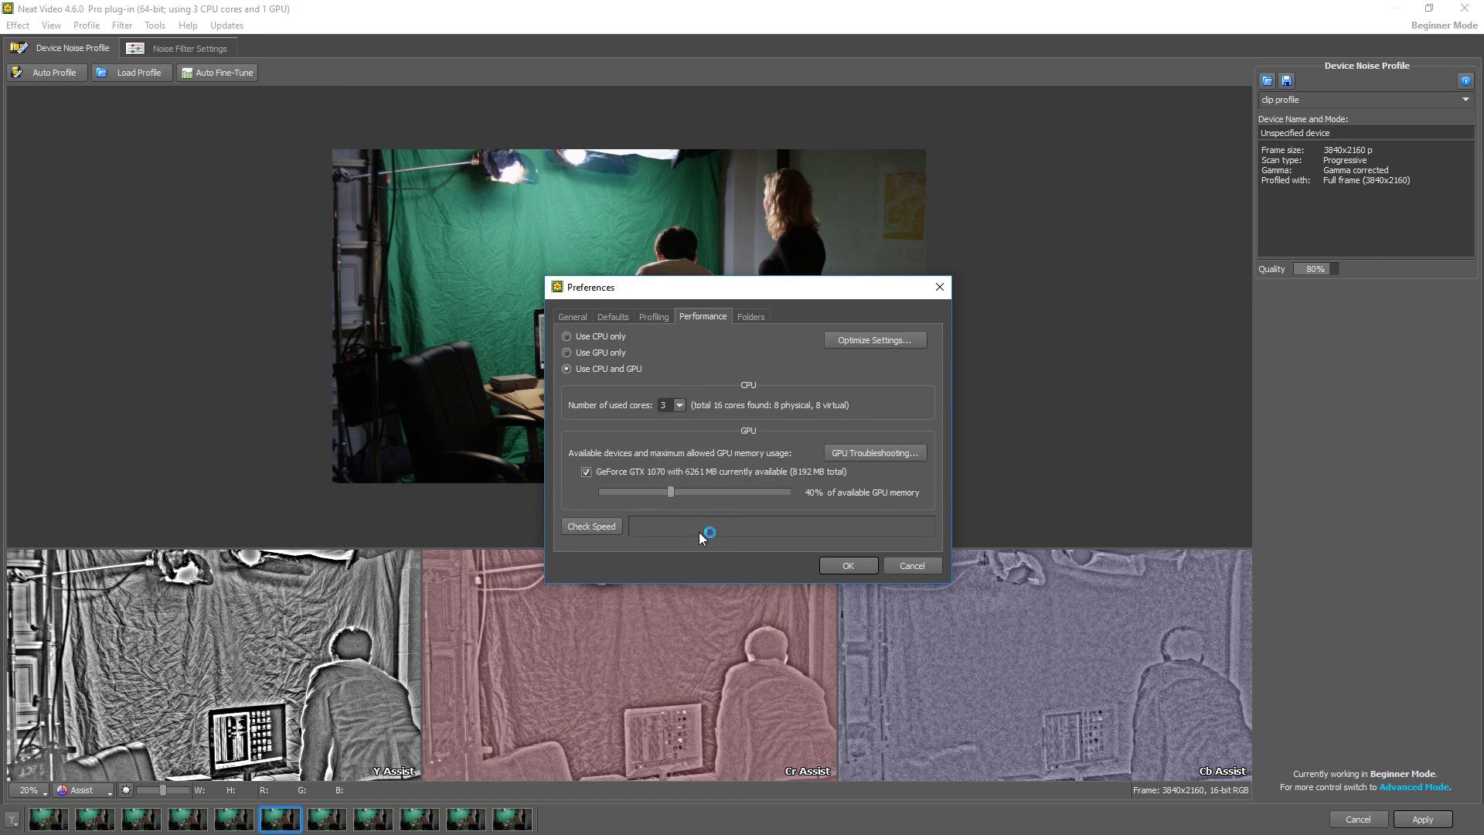